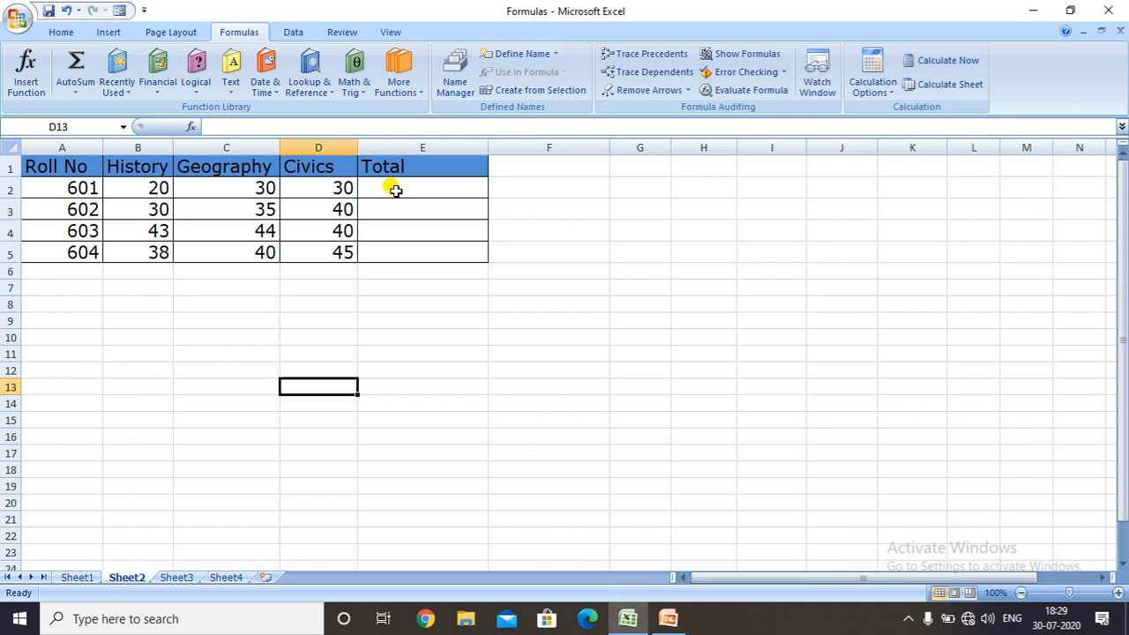
Enter =SUM(B2:D2) in E2 under Total and fill the formula down through E5
left_click(395, 190)
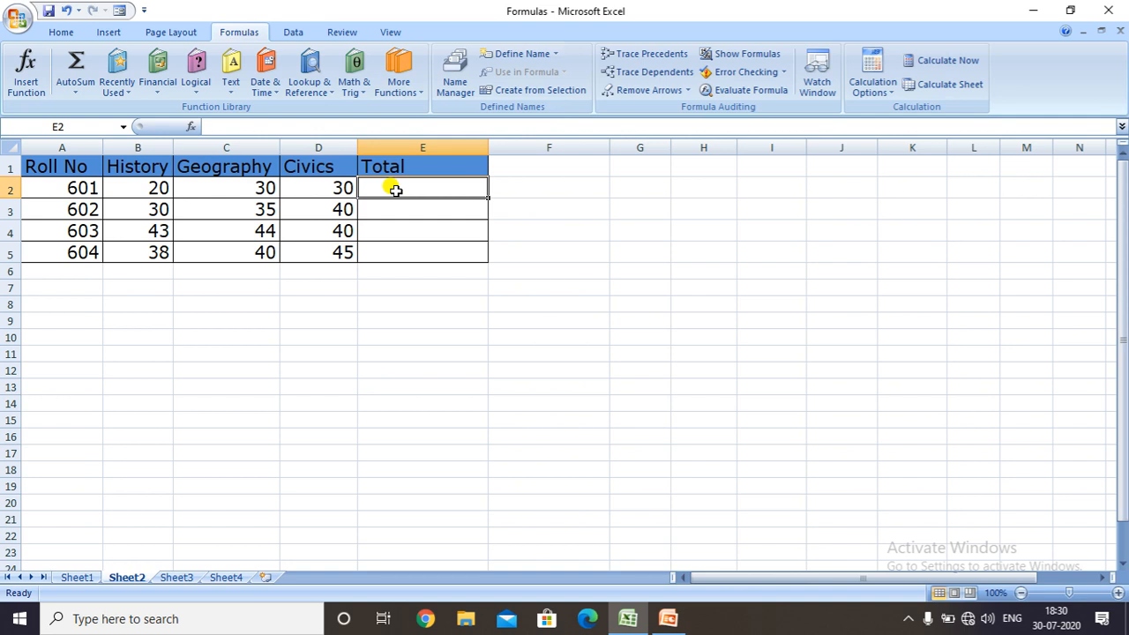
type("=")
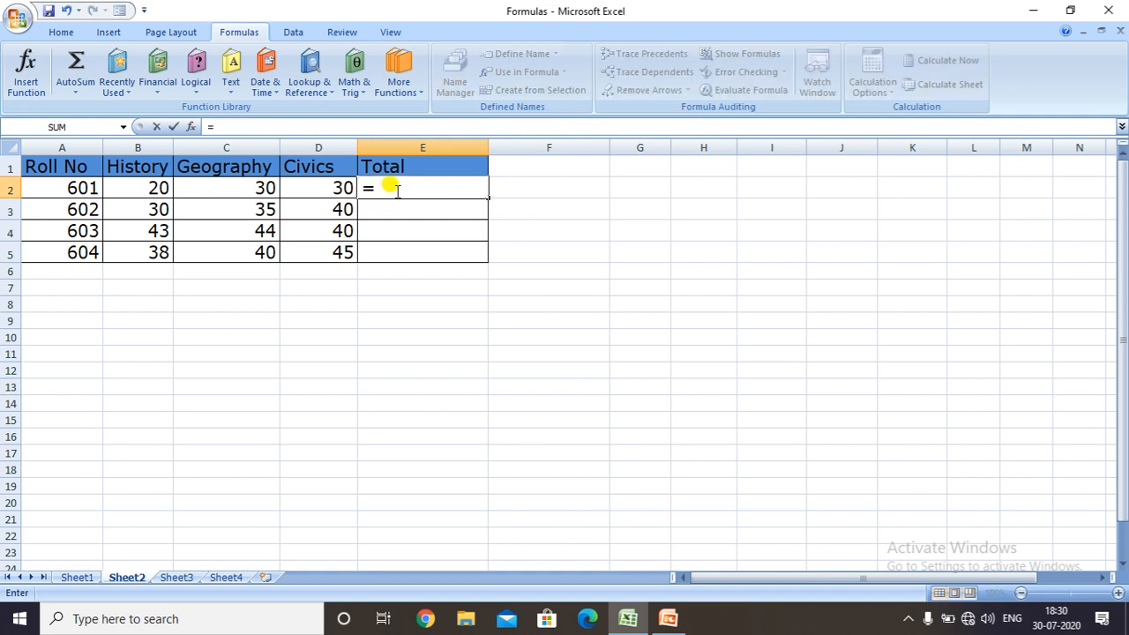
type("SUM")
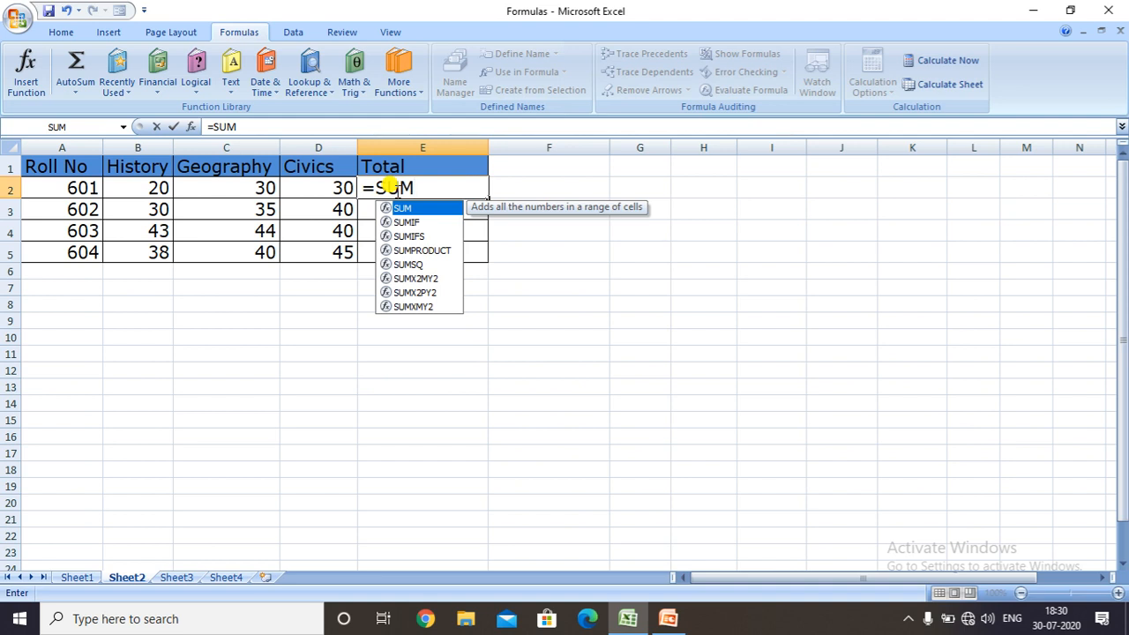
type("(")
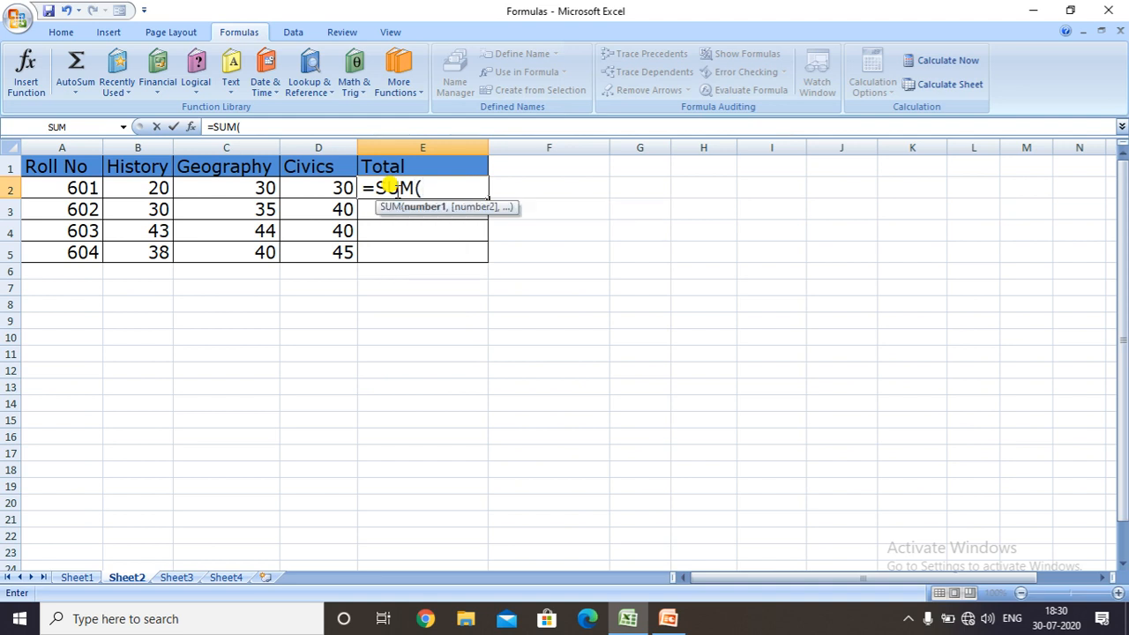
type("B2")
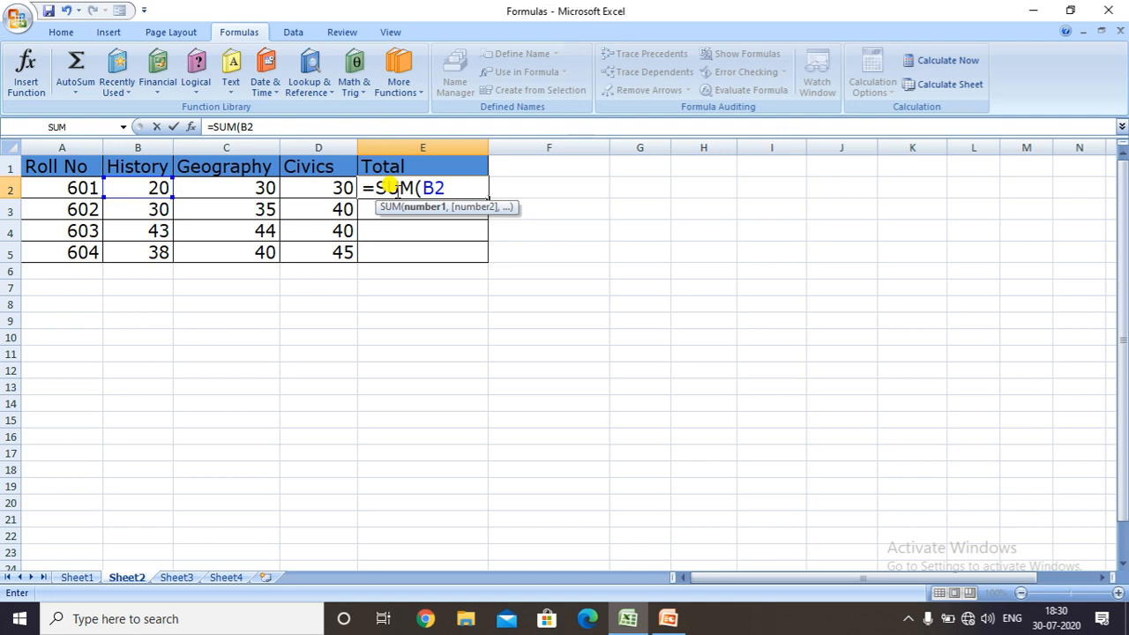
type(":D2")
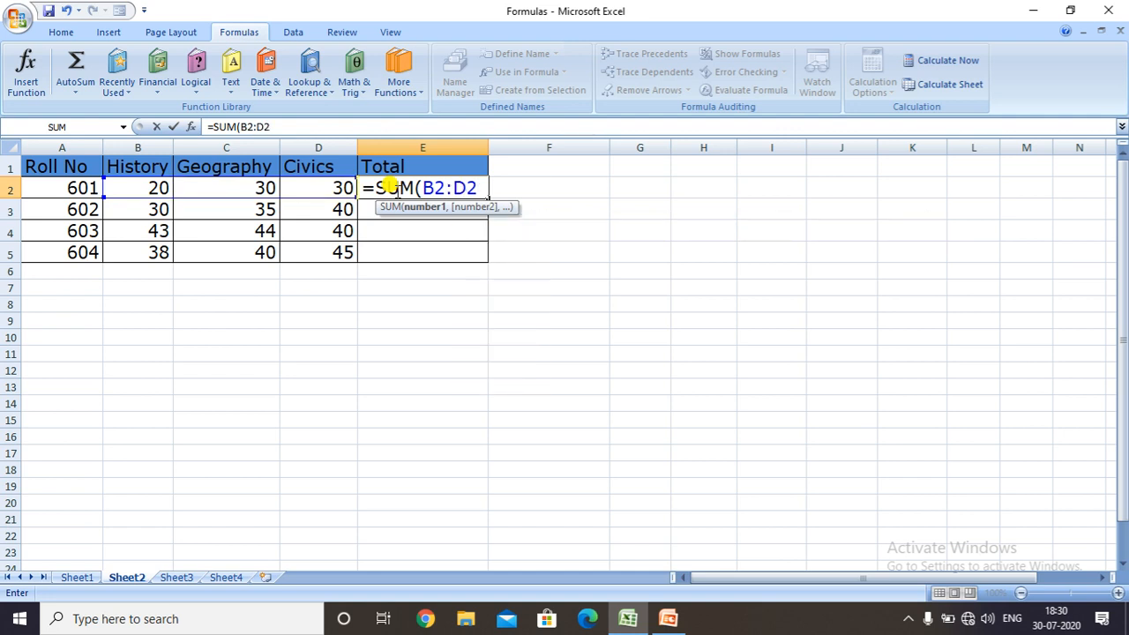
type(")")
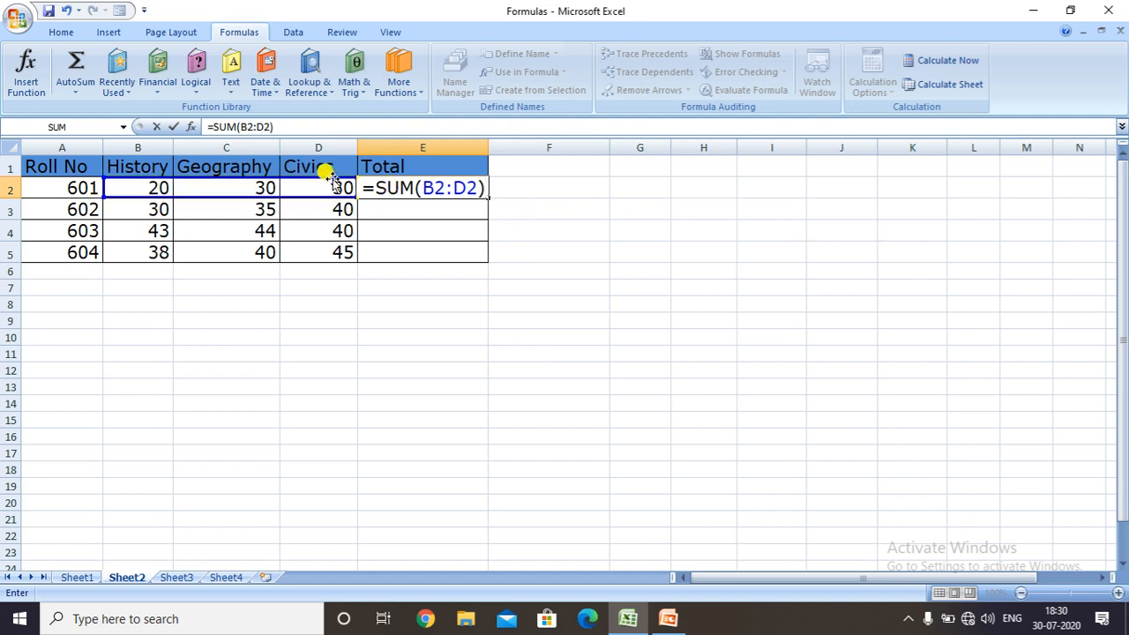
key("Return")
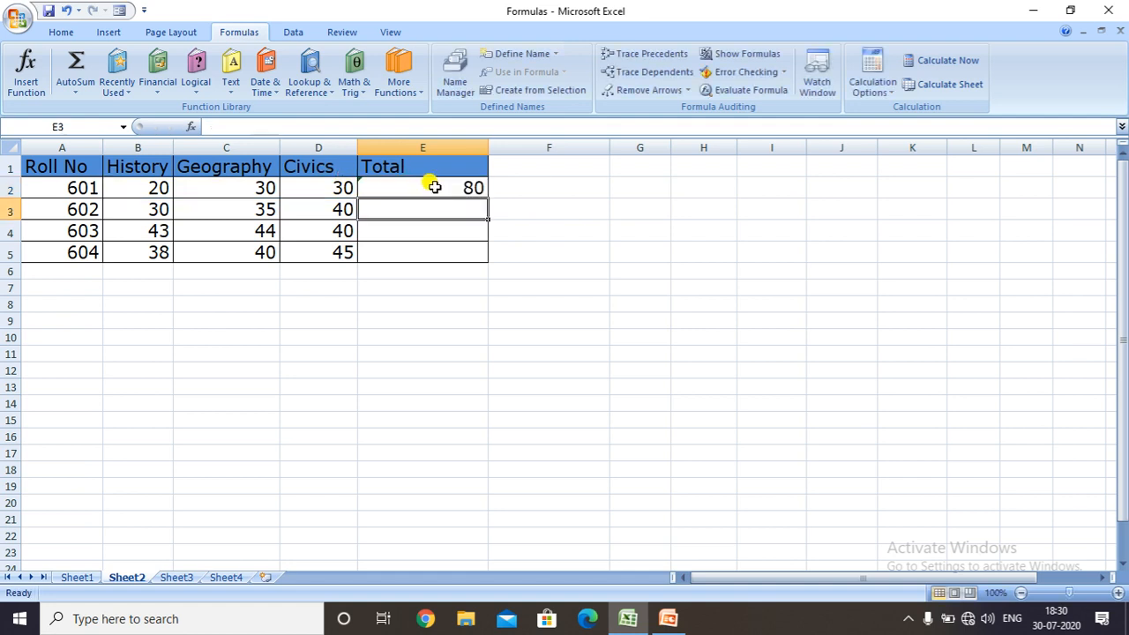
left_click(433, 187)
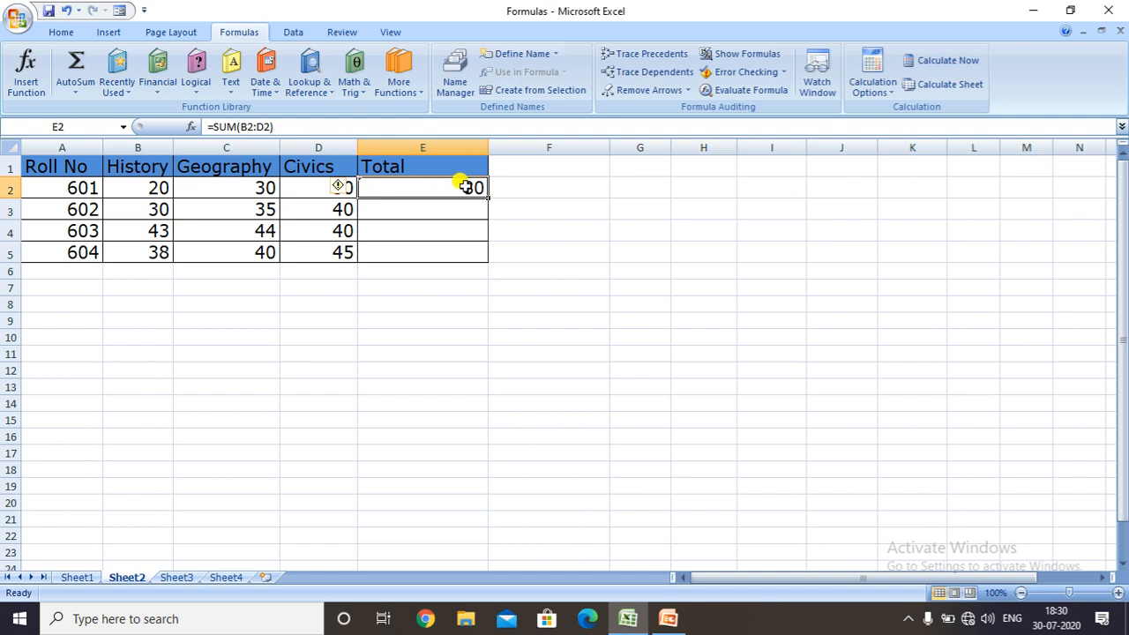
left_click_drag(487, 197, 485, 261)
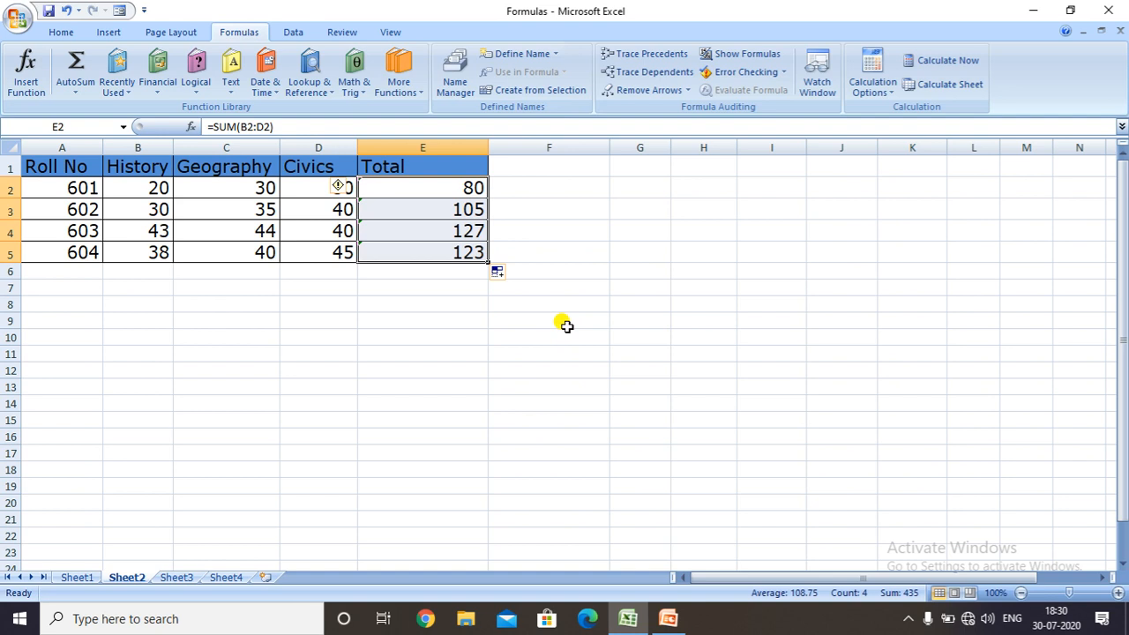
Add the column heading "Average" in cell F1, beside the Total heading
left_click(524, 165)
type("A")
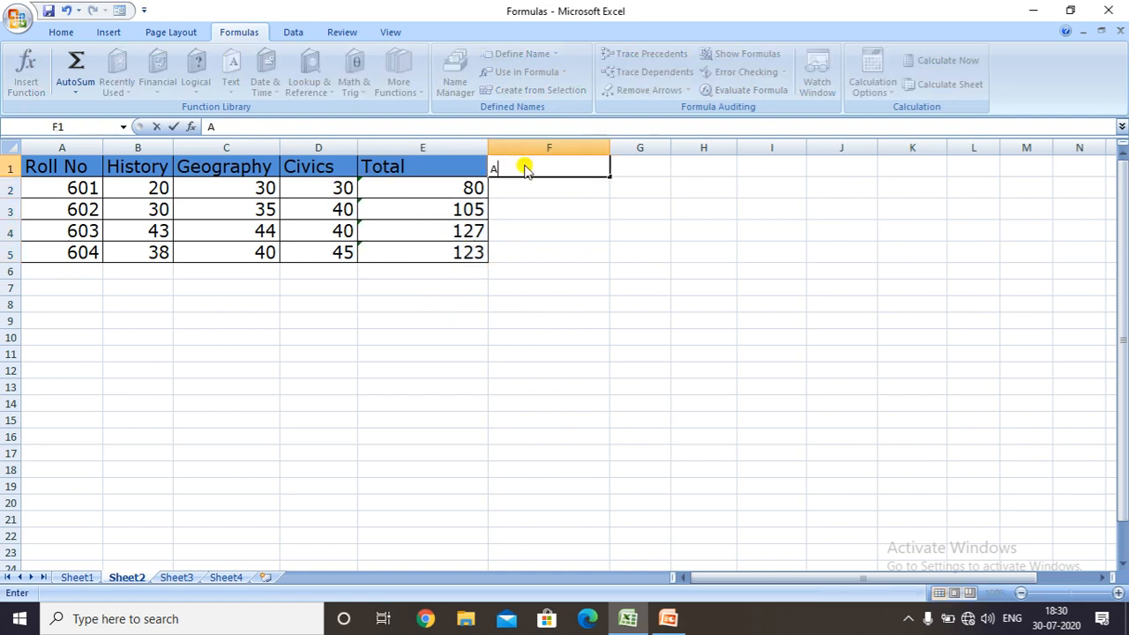
type("verage")
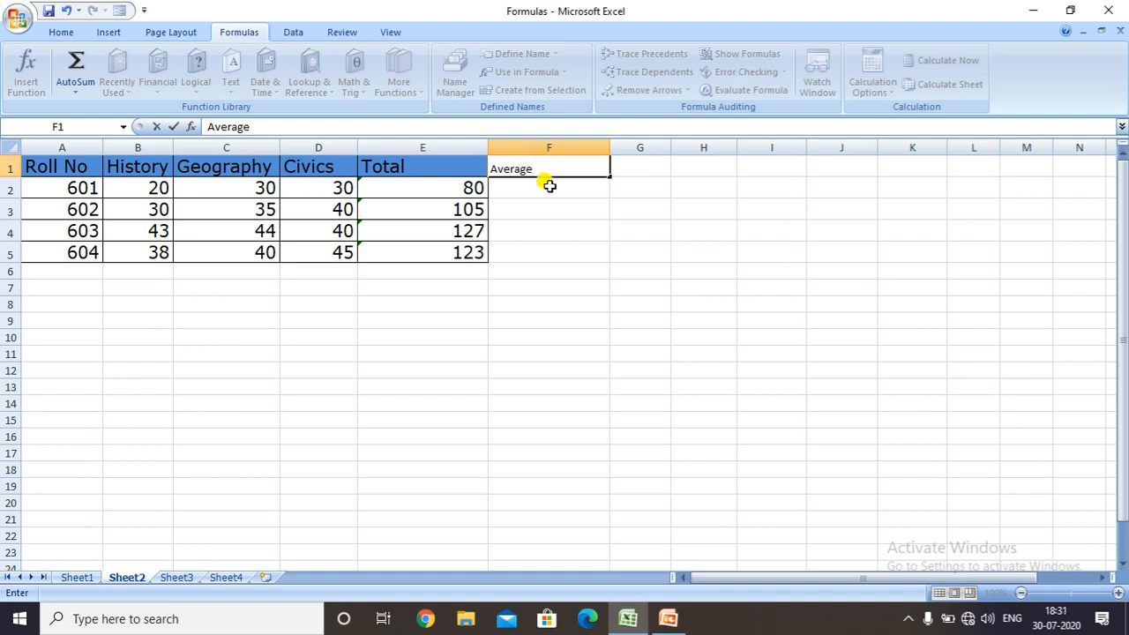
Calculate the average mark for roll number 601 in F2 with =AVERAGE(B2:D2)
left_click(549, 186)
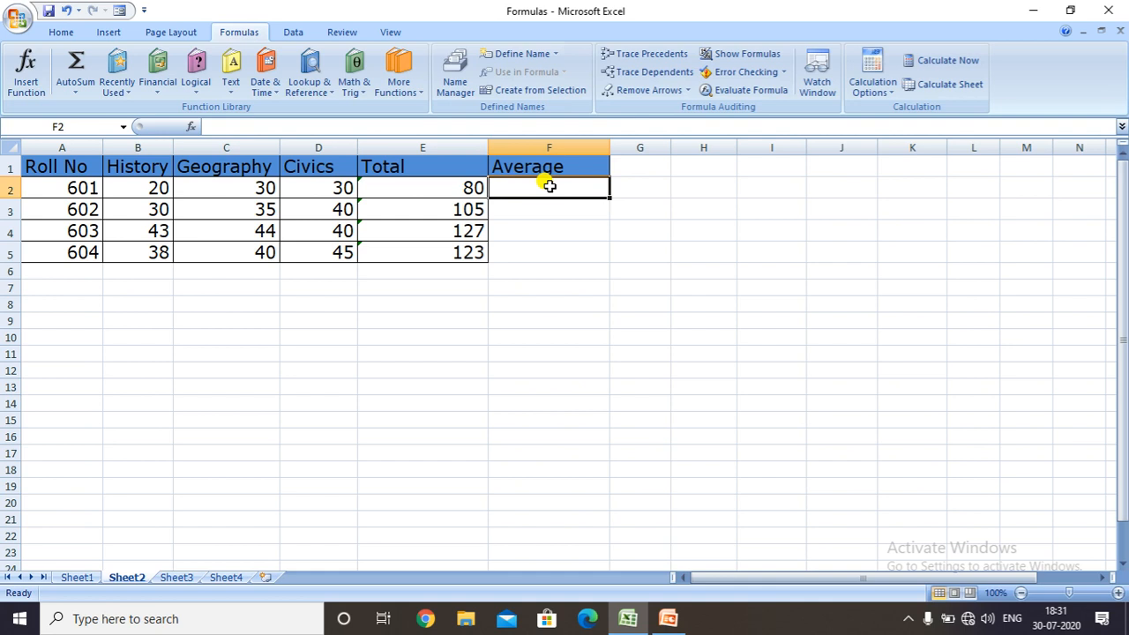
type("=")
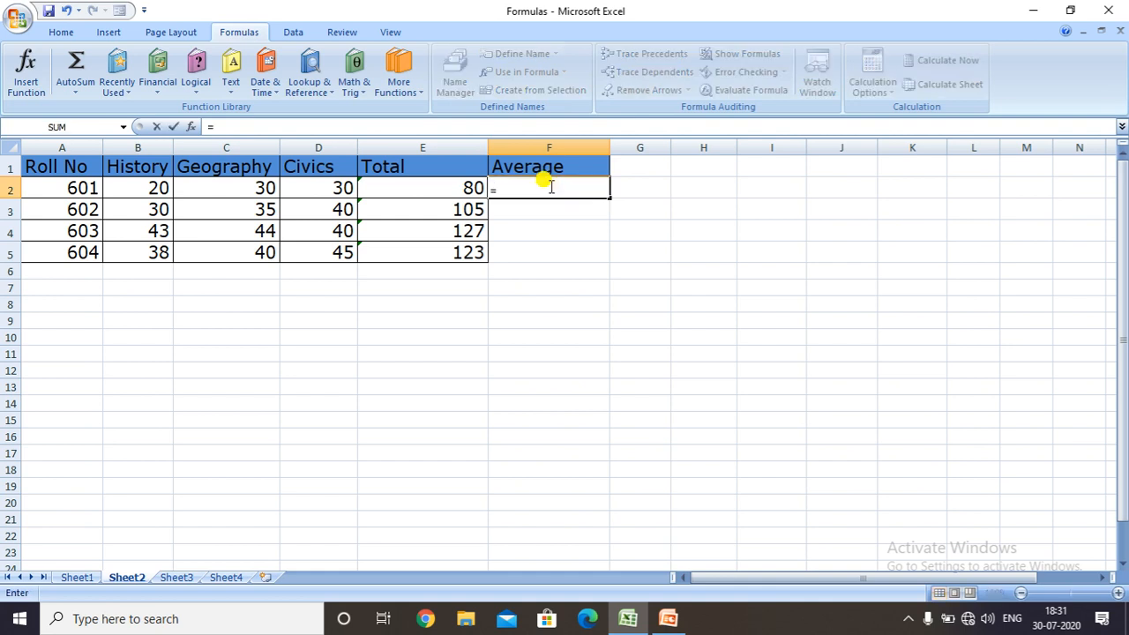
type("AVE")
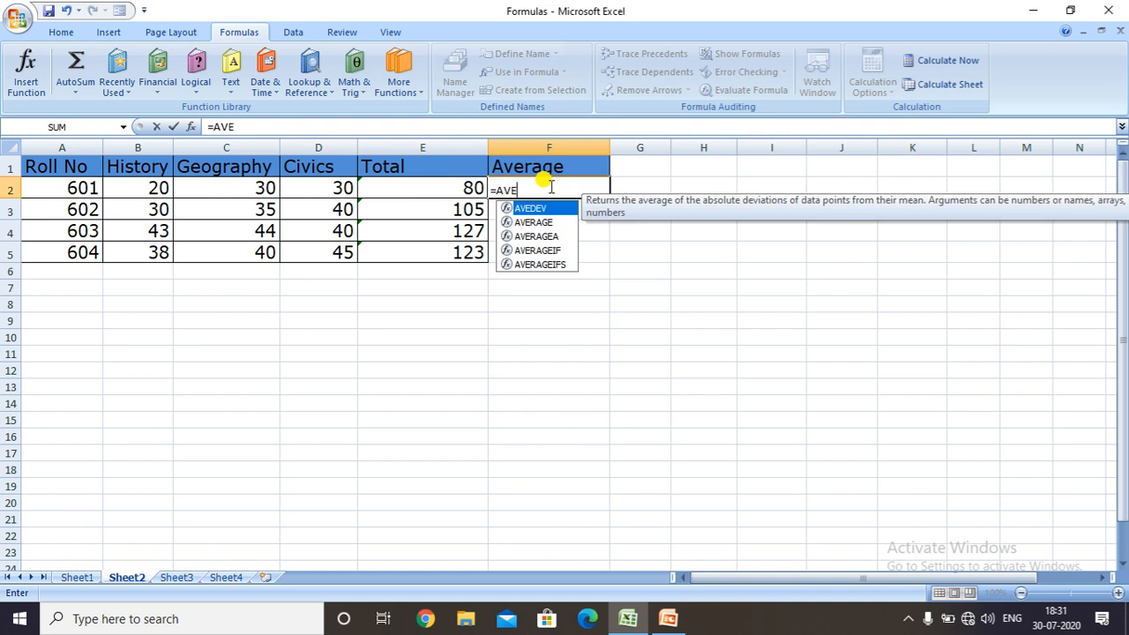
type("RAGE")
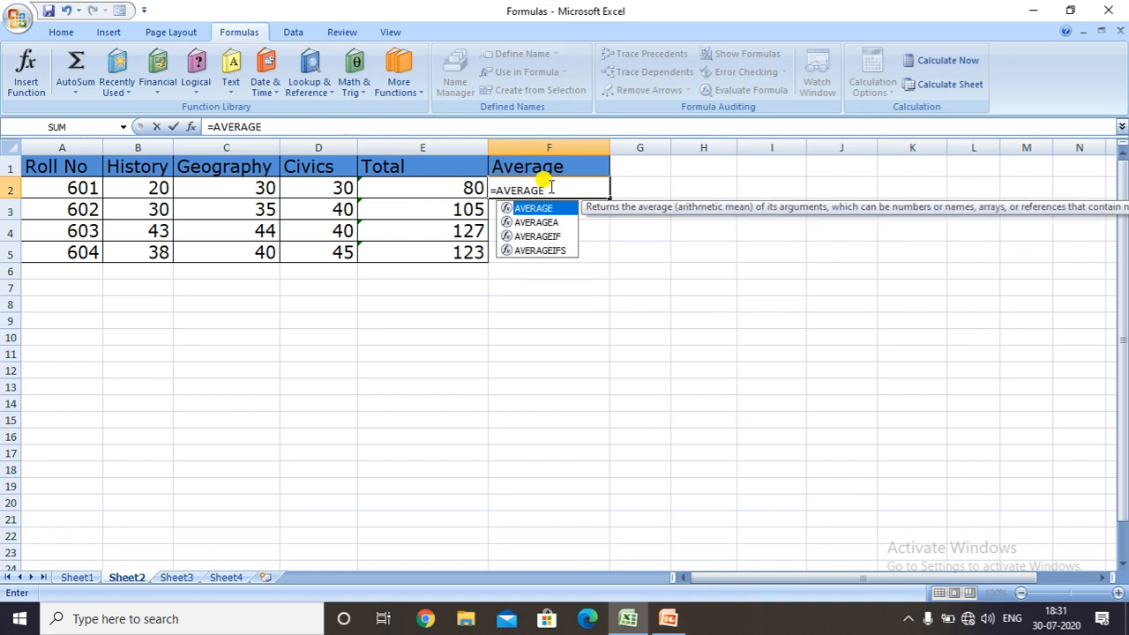
type("(")
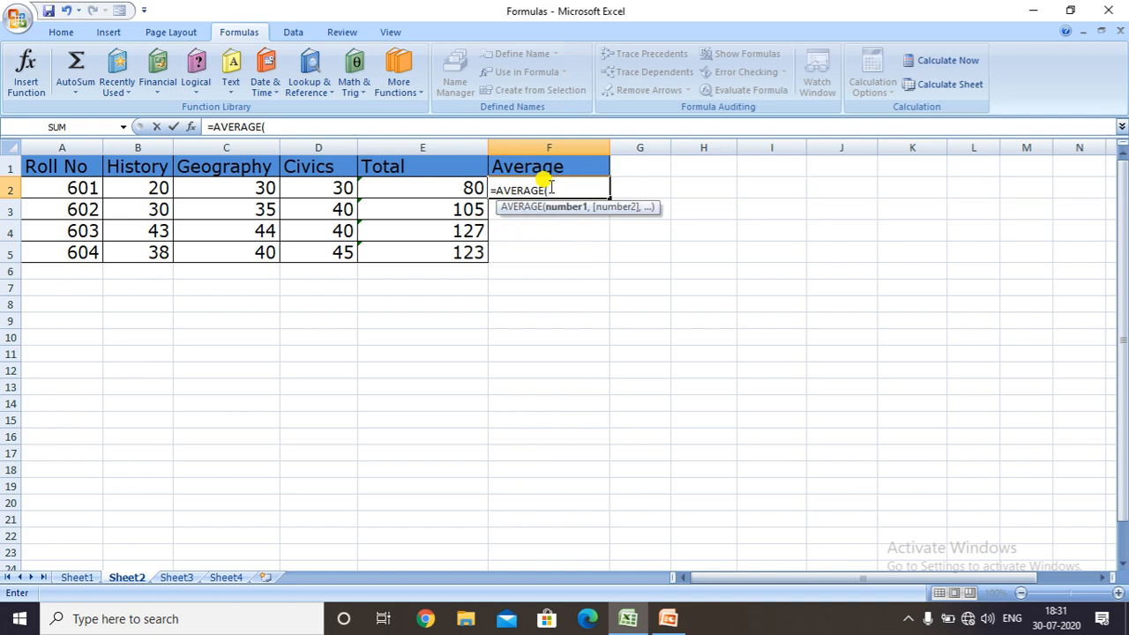
type("B2:D2)")
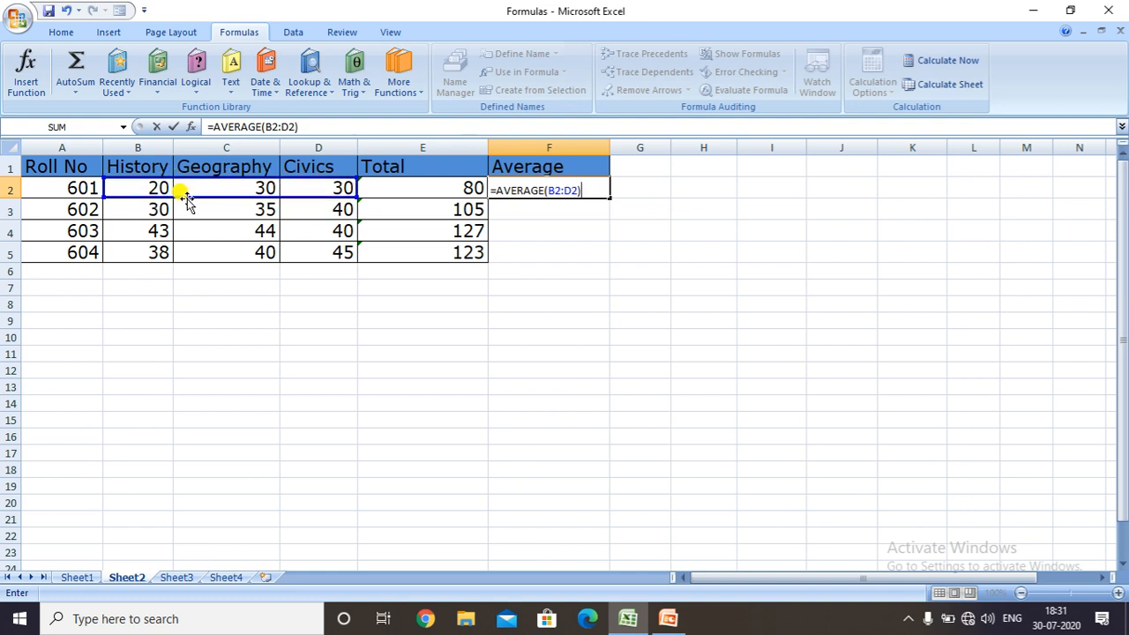
key("Return")
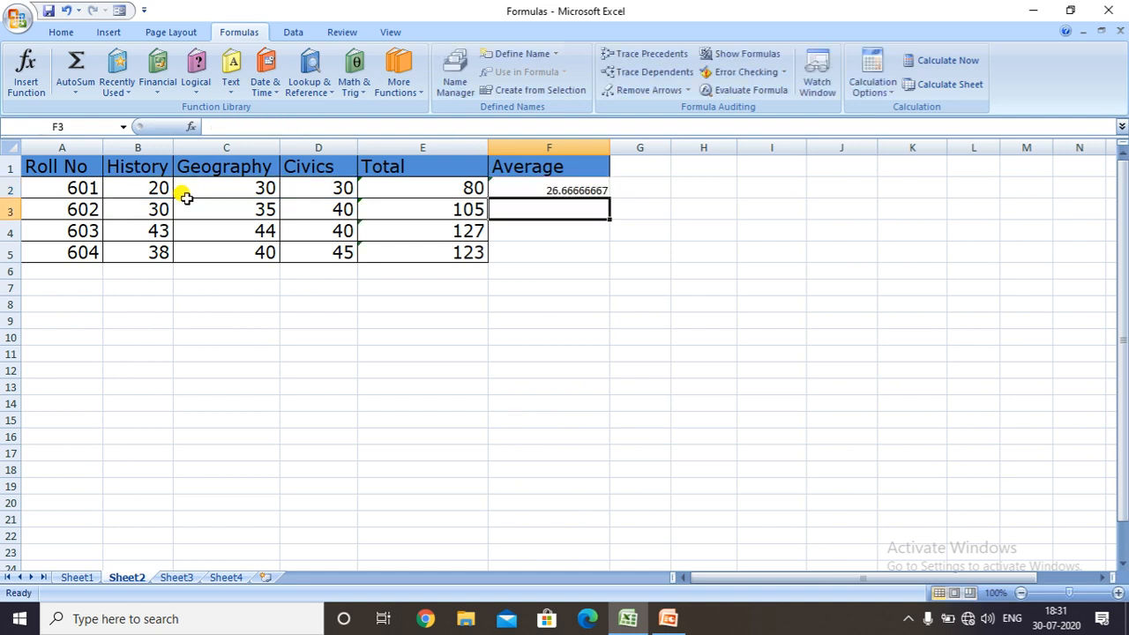
Fill the AVERAGE formula from F2 down through F5 for the remaining roll numbers
left_click(506, 185)
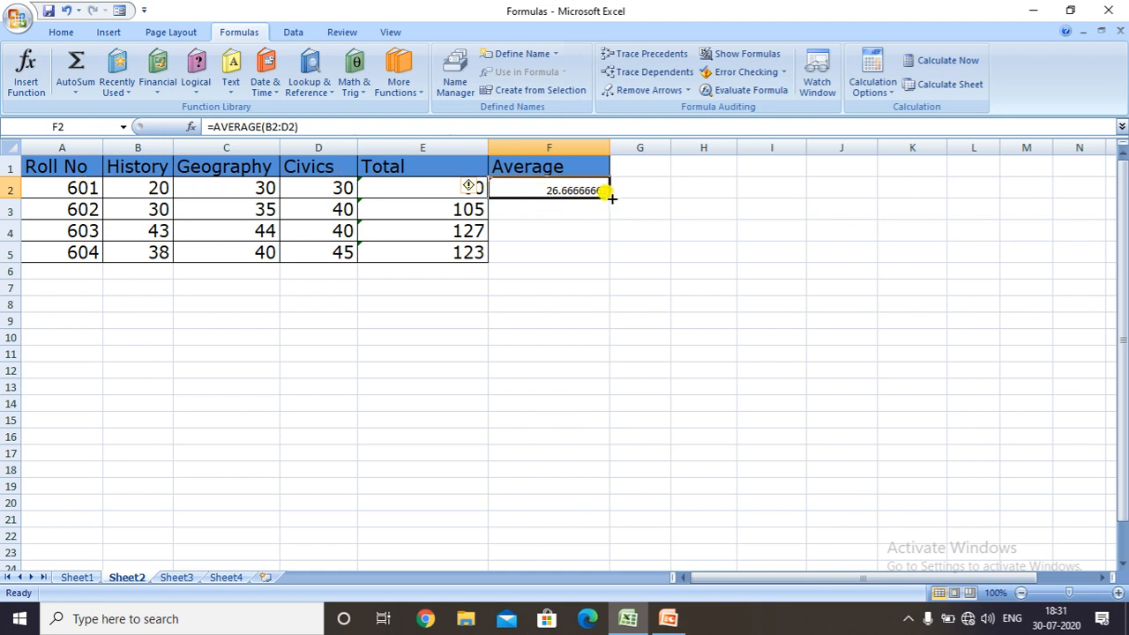
left_click_drag(607, 197, 607, 257)
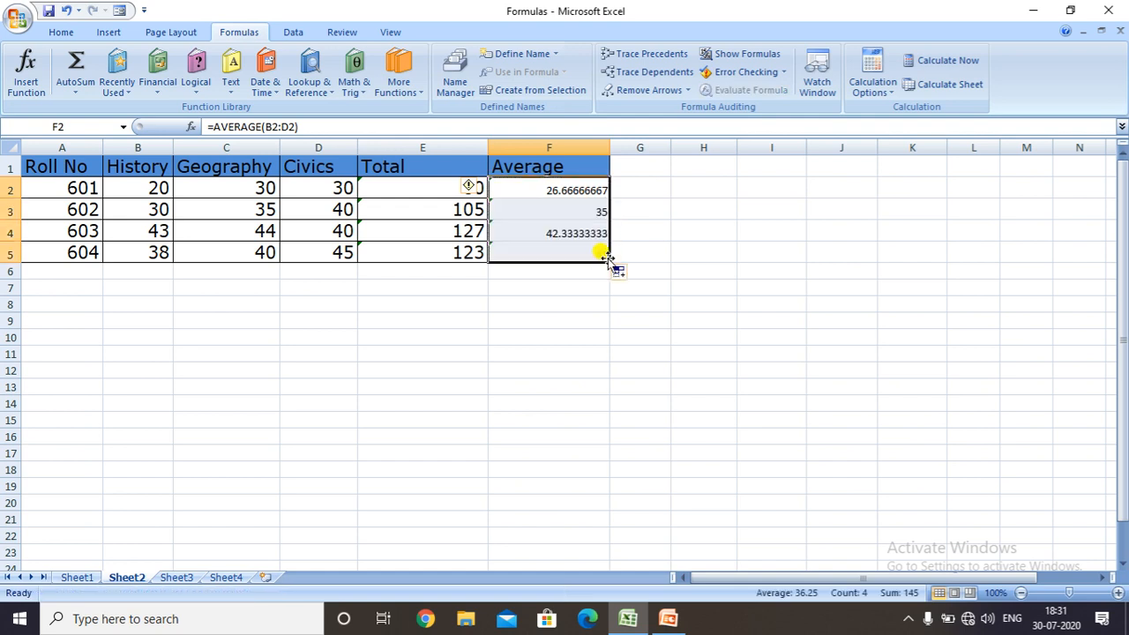
left_click(596, 342)
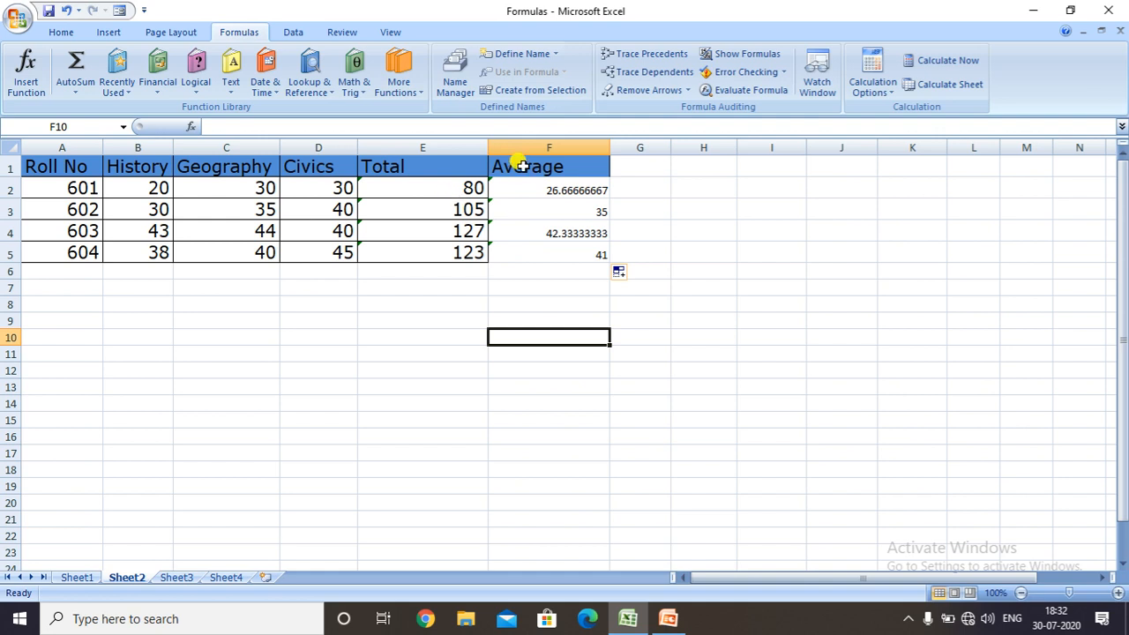
Widen column G and enter the heading "Maximun Maks" in G1
left_click(629, 167)
left_click_drag(663, 147, 730, 148)
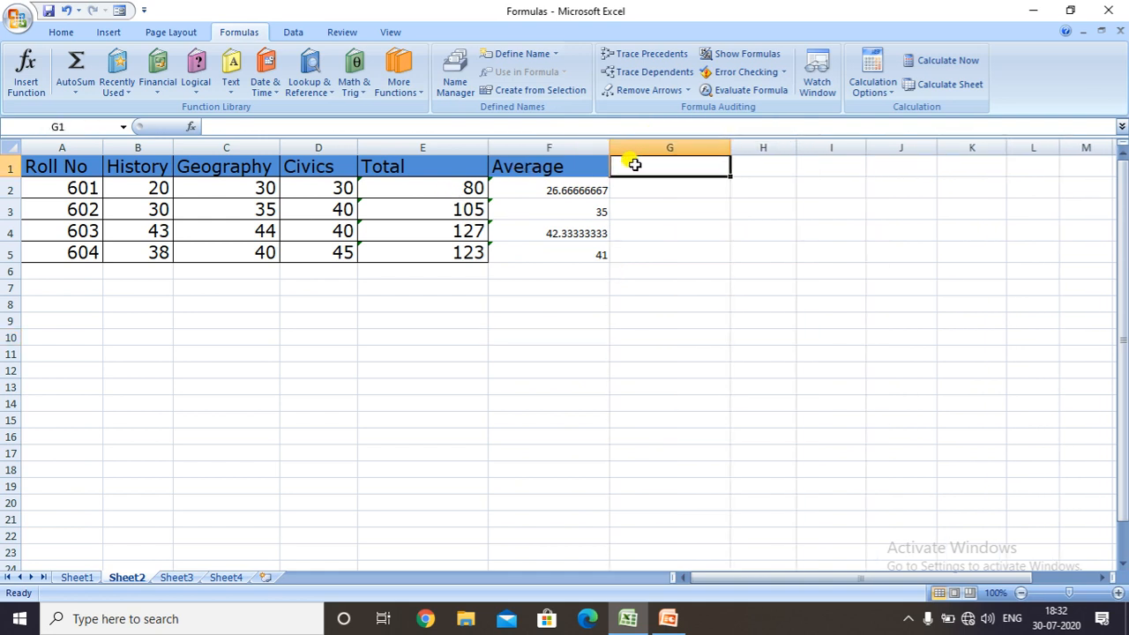
type("Max")
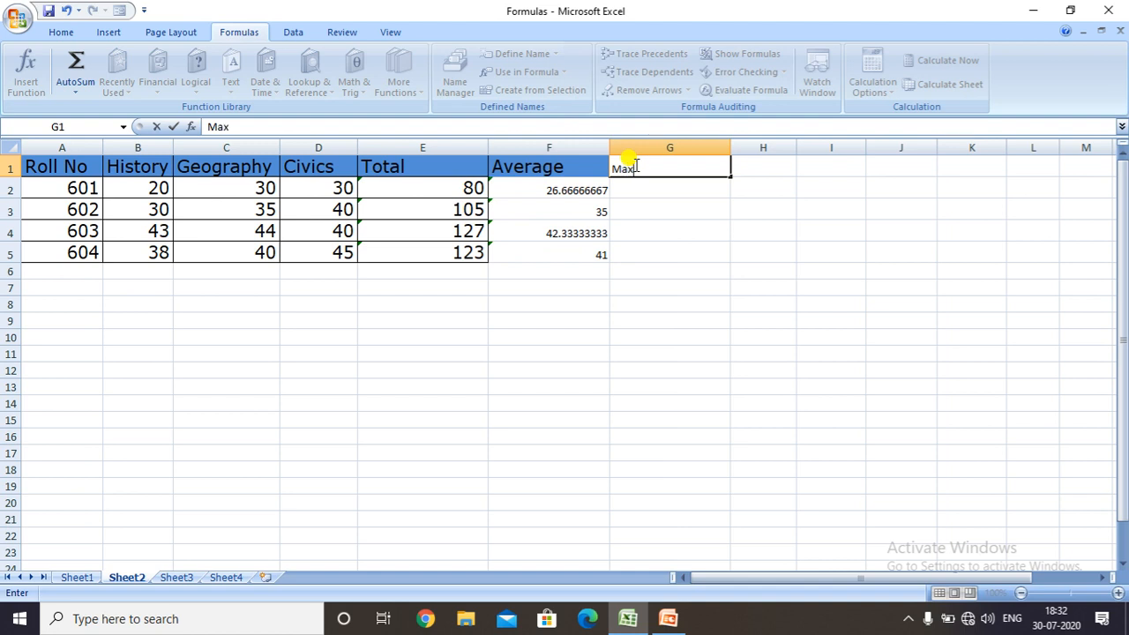
type("imun Maks")
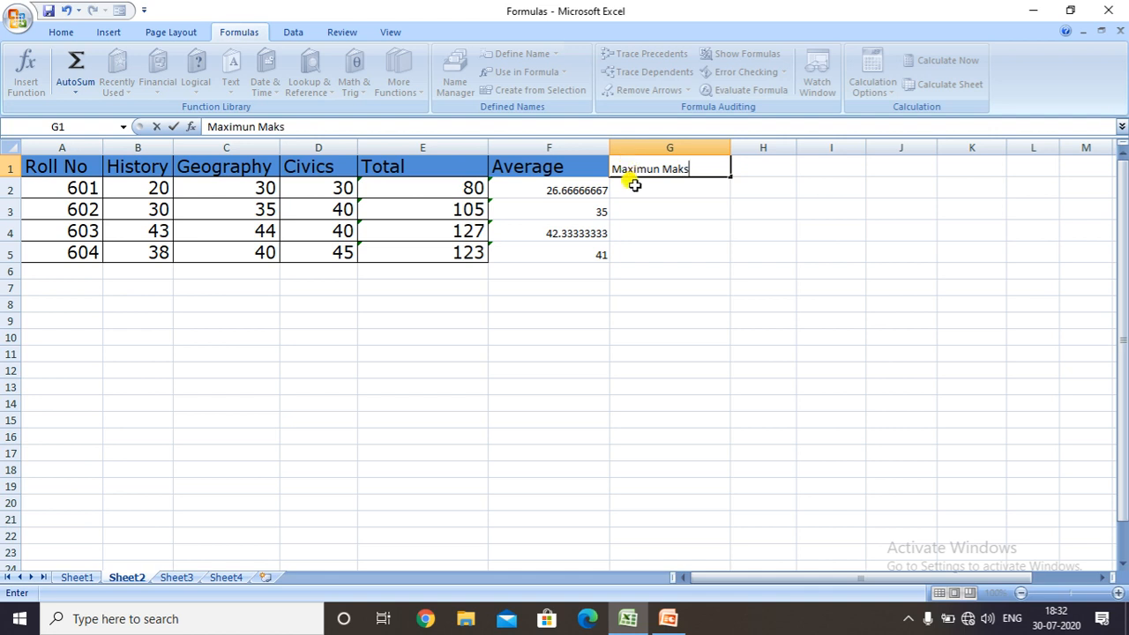
Find the highest mark for roll number 601 in G2 with =MAX(B2:D2)
left_click(634, 185)
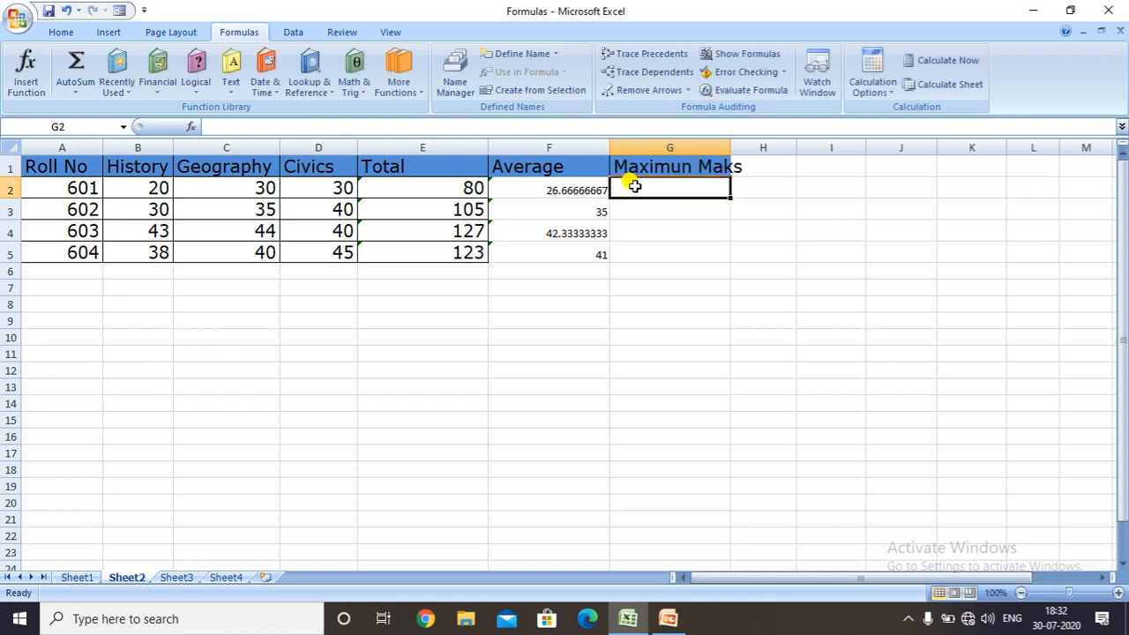
type("=")
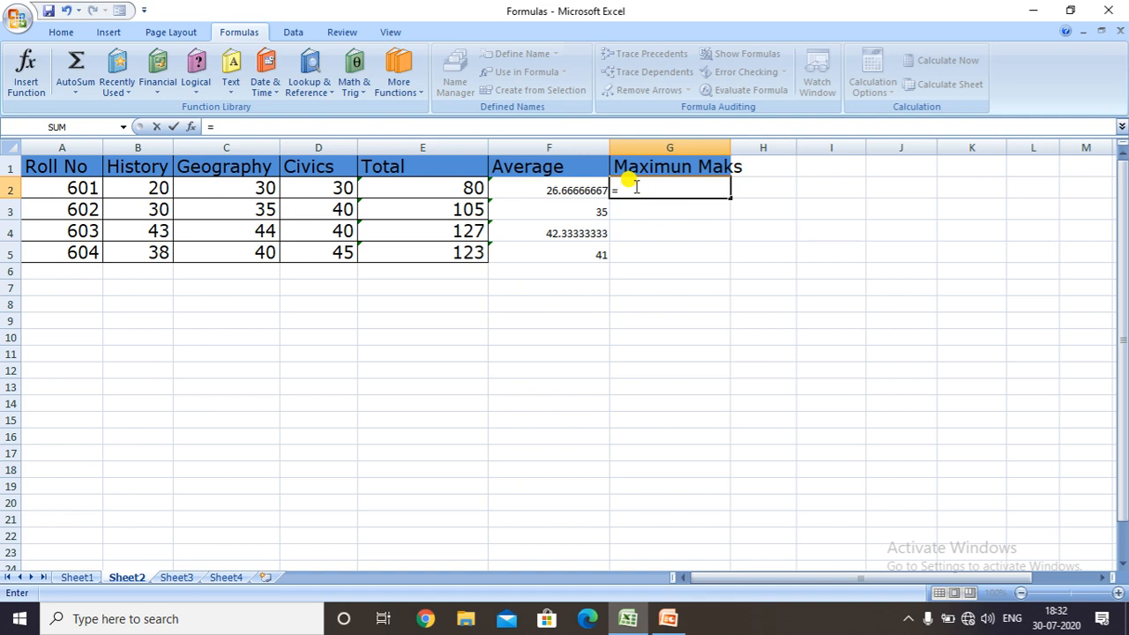
type("MAX")
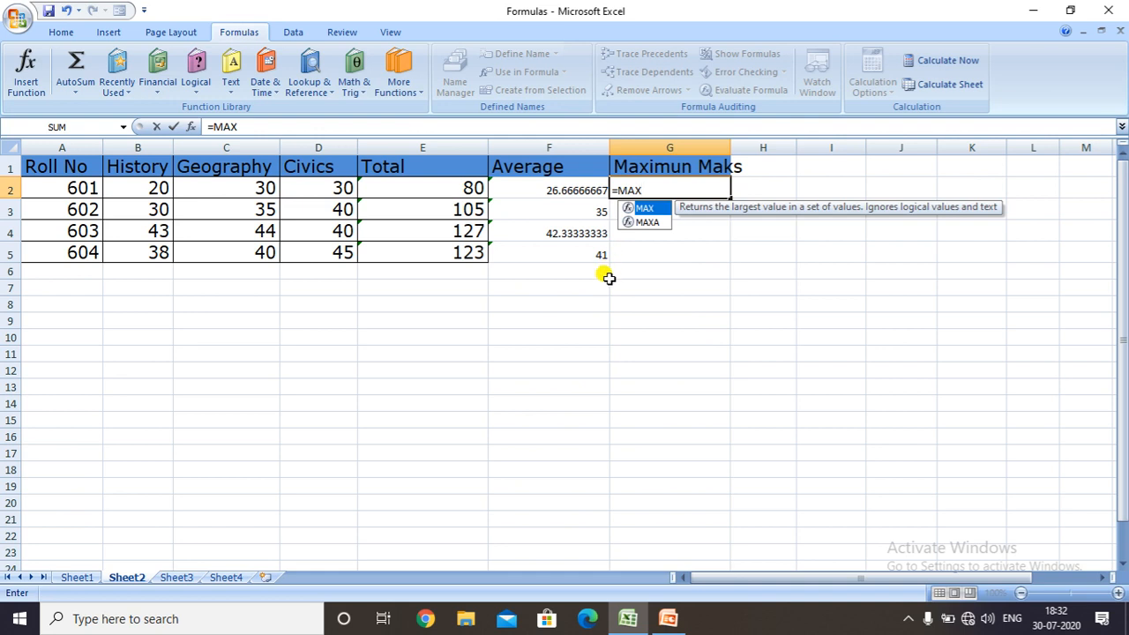
type("(")
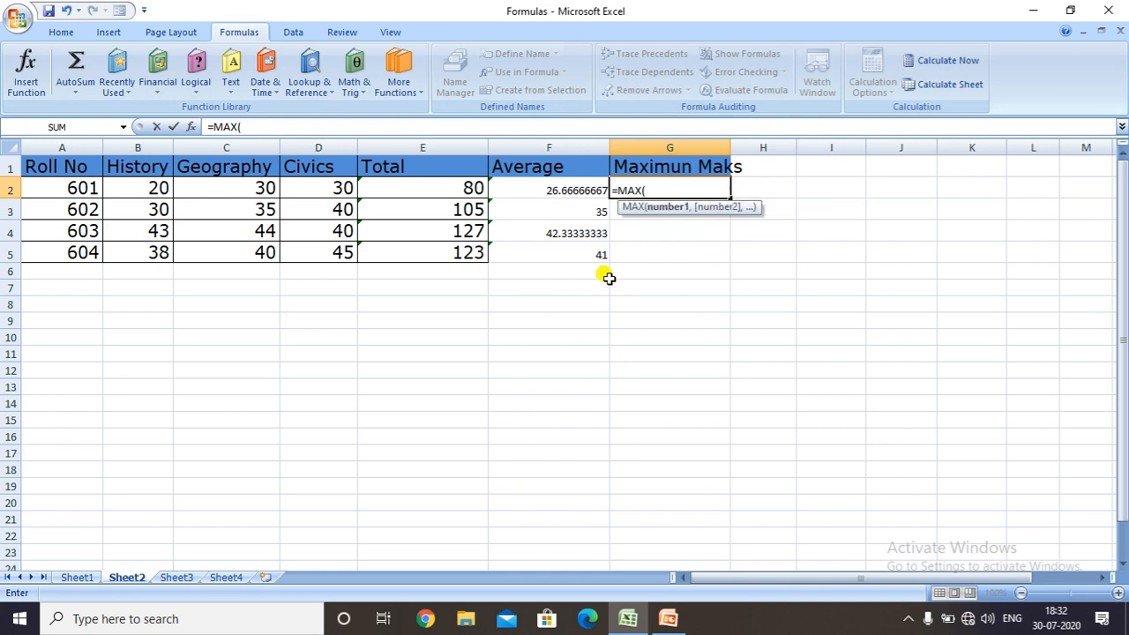
type("B2:D2")
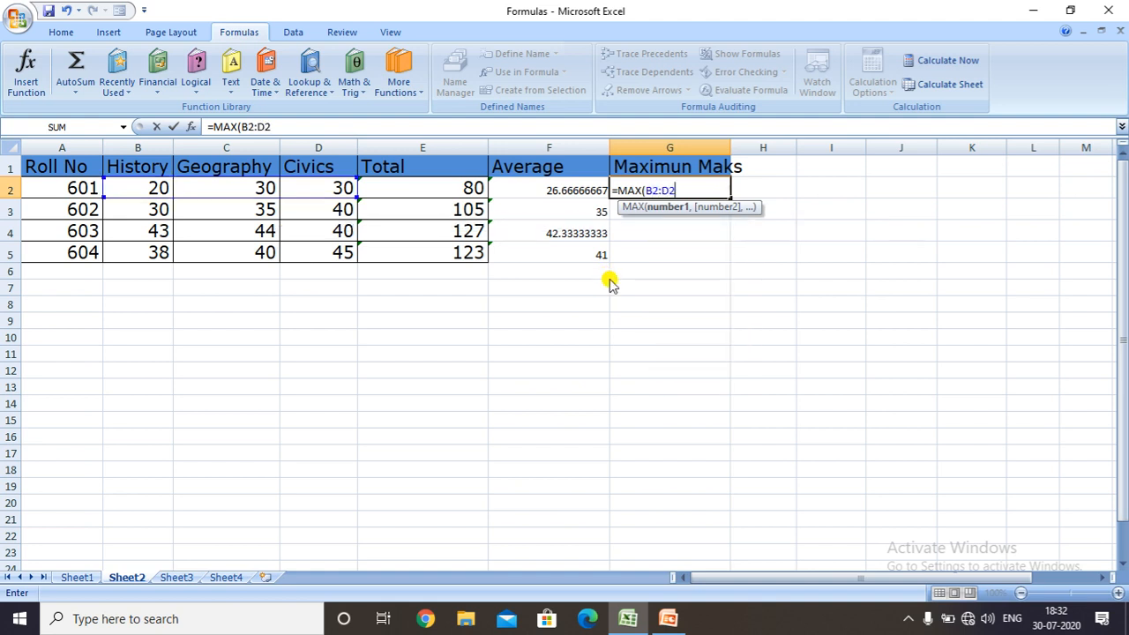
type(")")
key("Return")
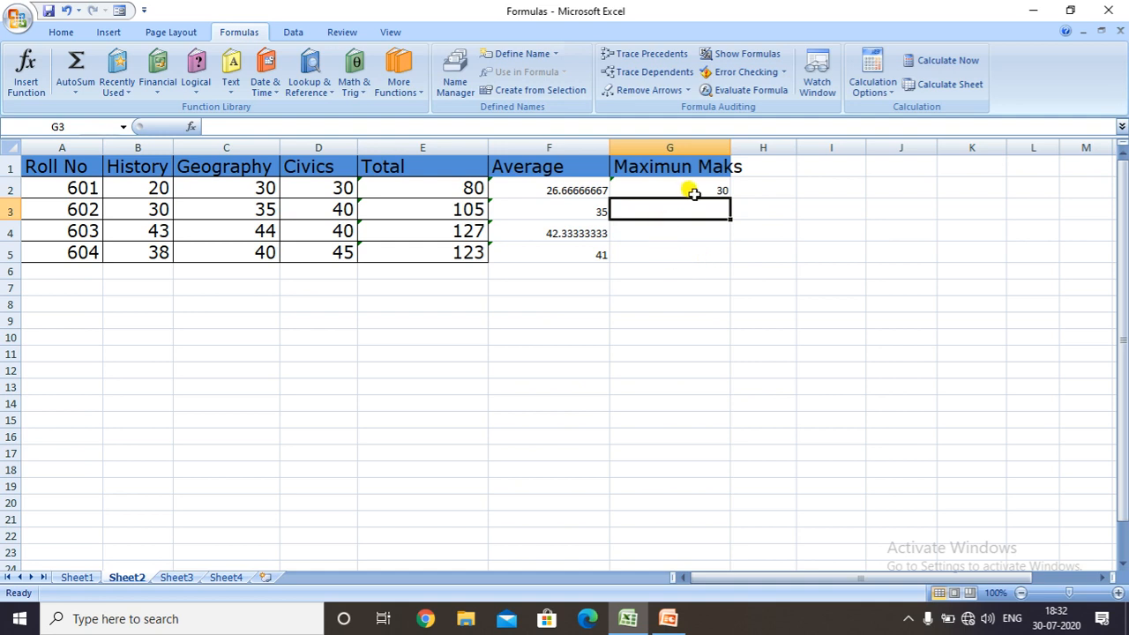
Widen column G to fit its heading and fill the MAX formula from G2 down through G5
left_click_drag(731, 147, 746, 148)
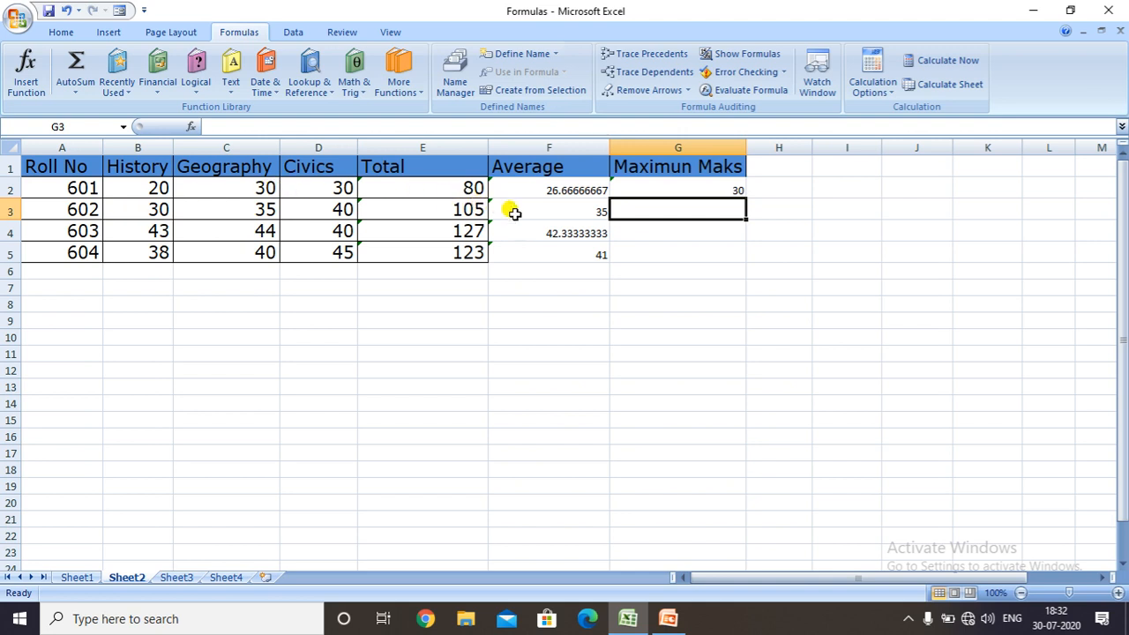
left_click(630, 189)
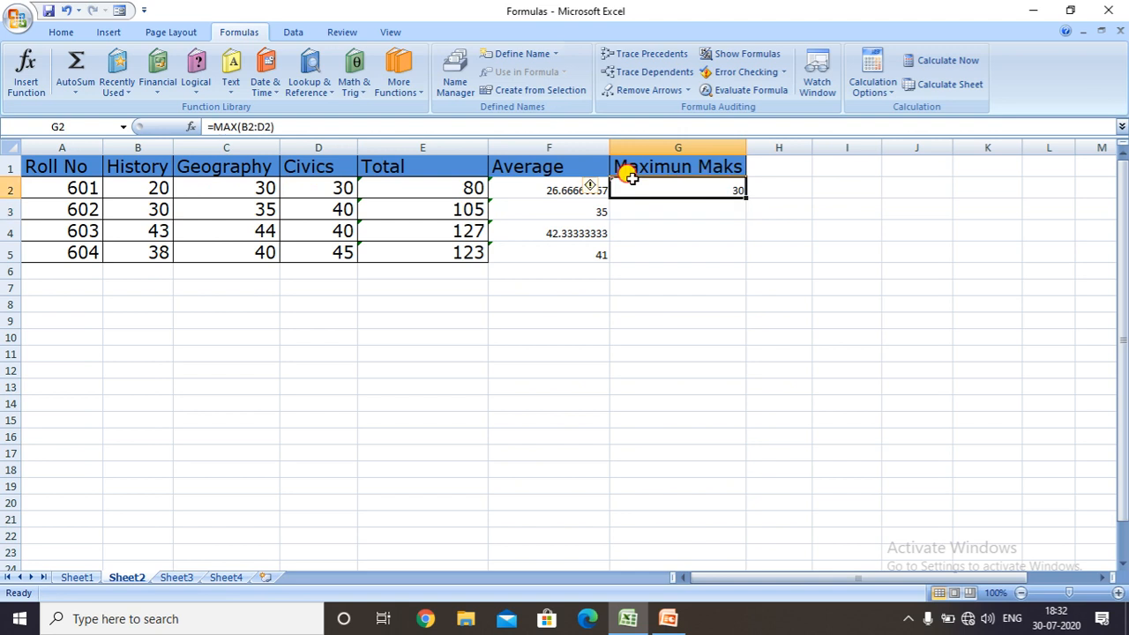
left_click_drag(745, 197, 745, 257)
left_click(729, 320)
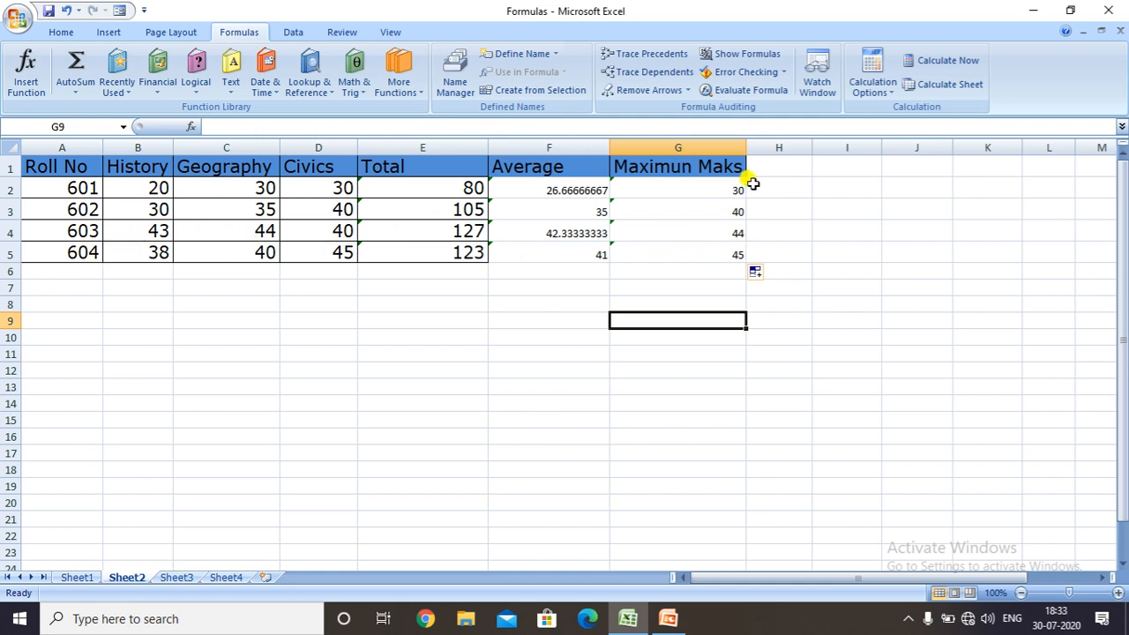
Widen column H and enter the heading "Minimum Marks" in H1
left_click_drag(809, 148, 851, 147)
left_click(788, 169)
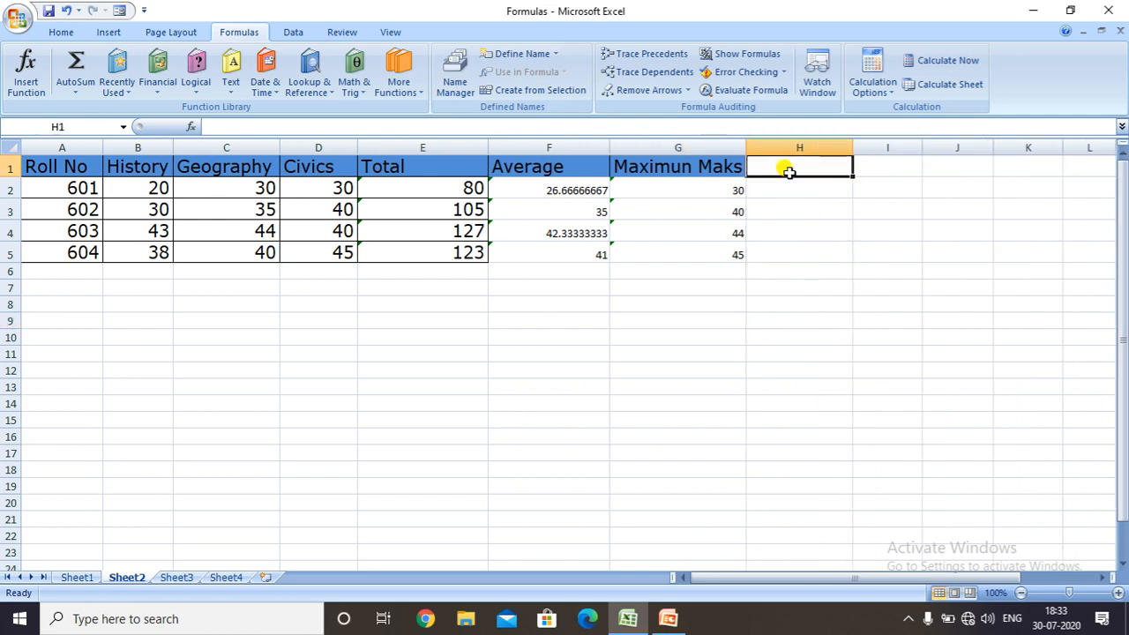
type("Min")
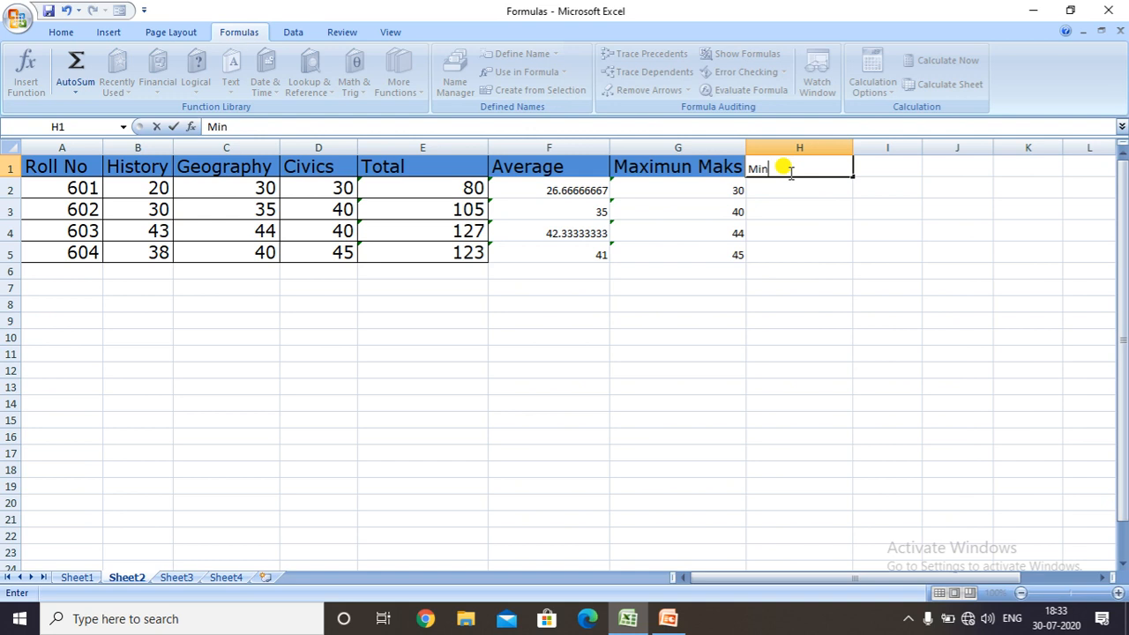
type("imum")
type(" Mark")
type("s")
key("BackSpace")
type("s")
Find the lowest mark for roll number 601 in H2 with =MIN(B2:D2)
left_click(794, 187)
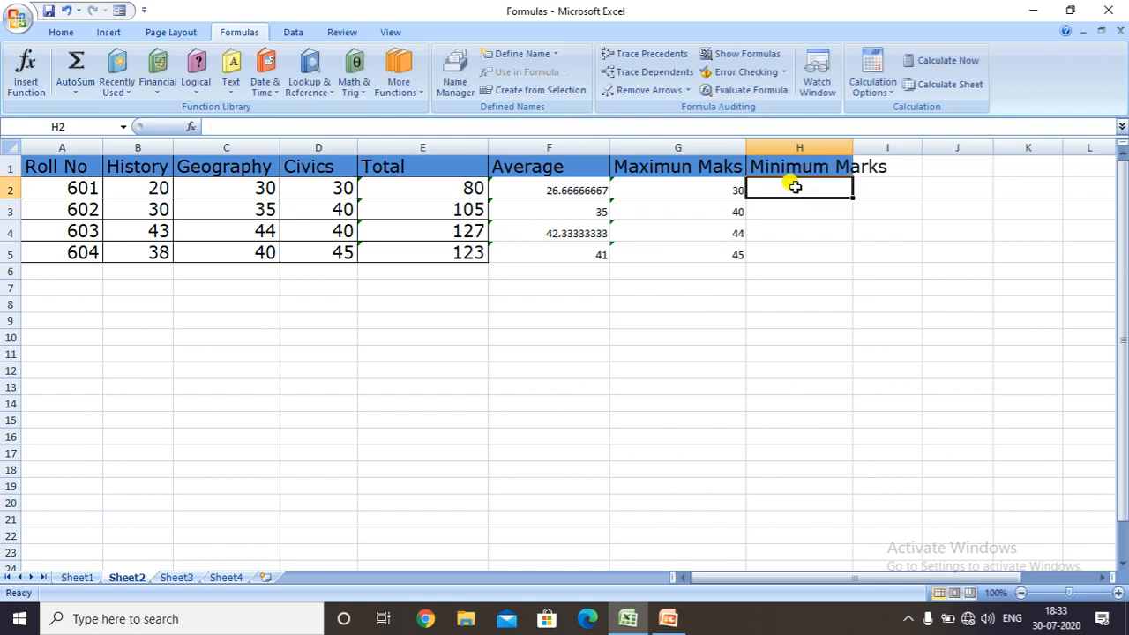
type("=")
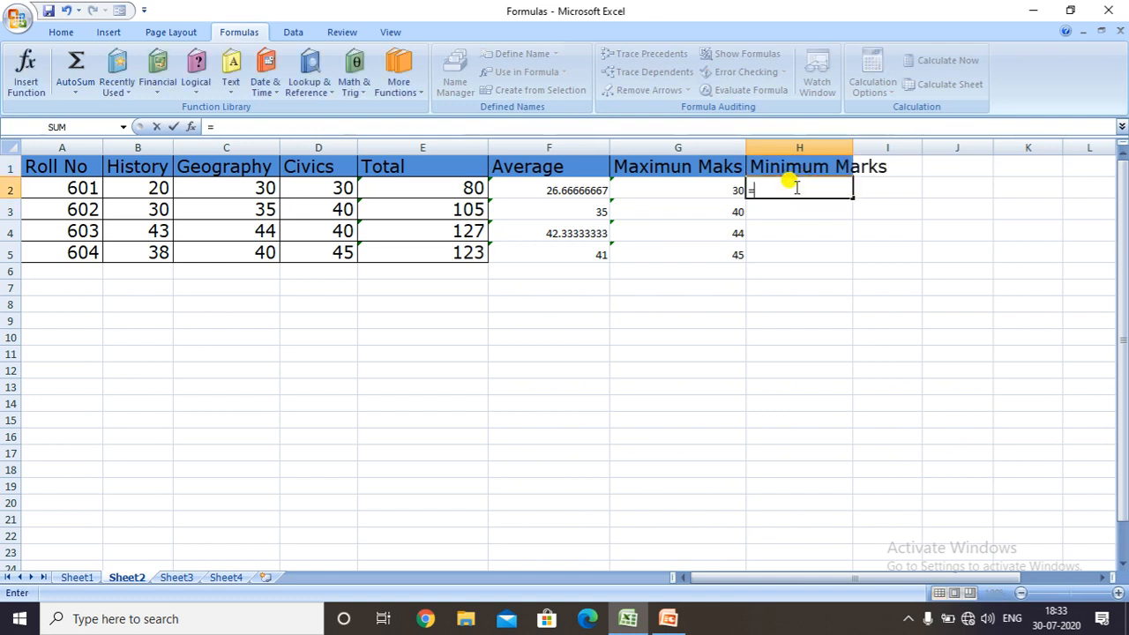
type("MI")
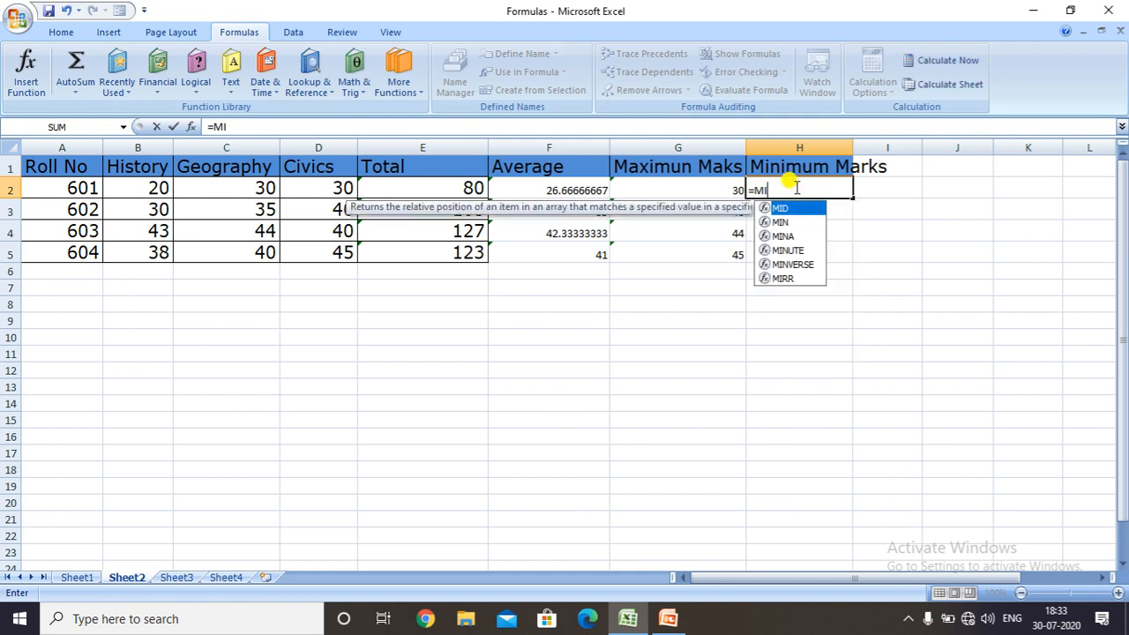
type("N(")
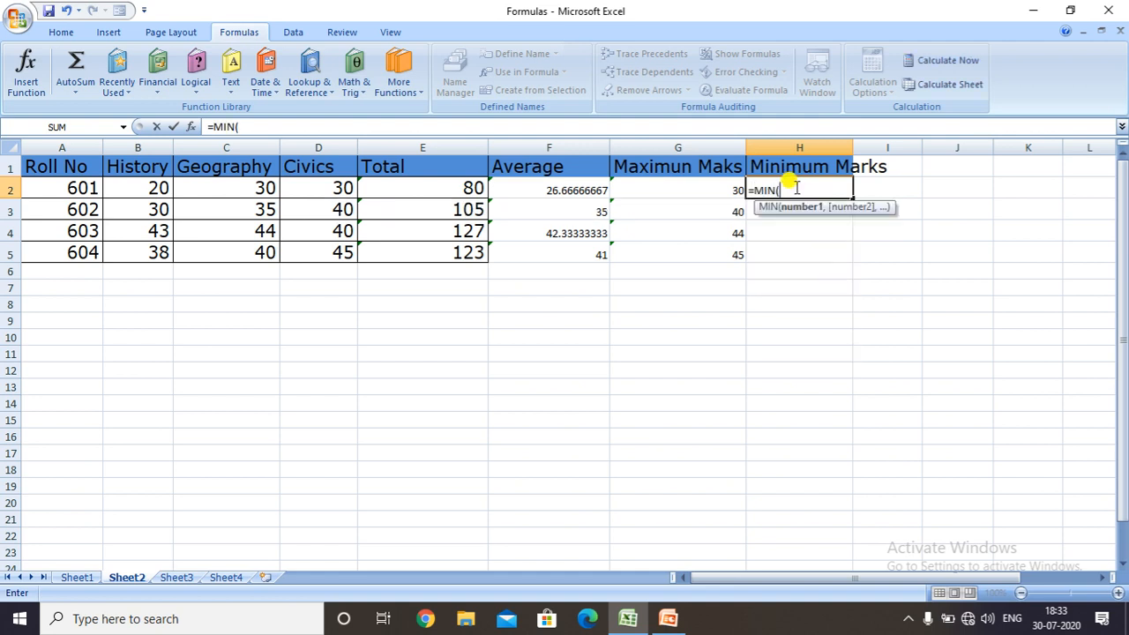
type("B2")
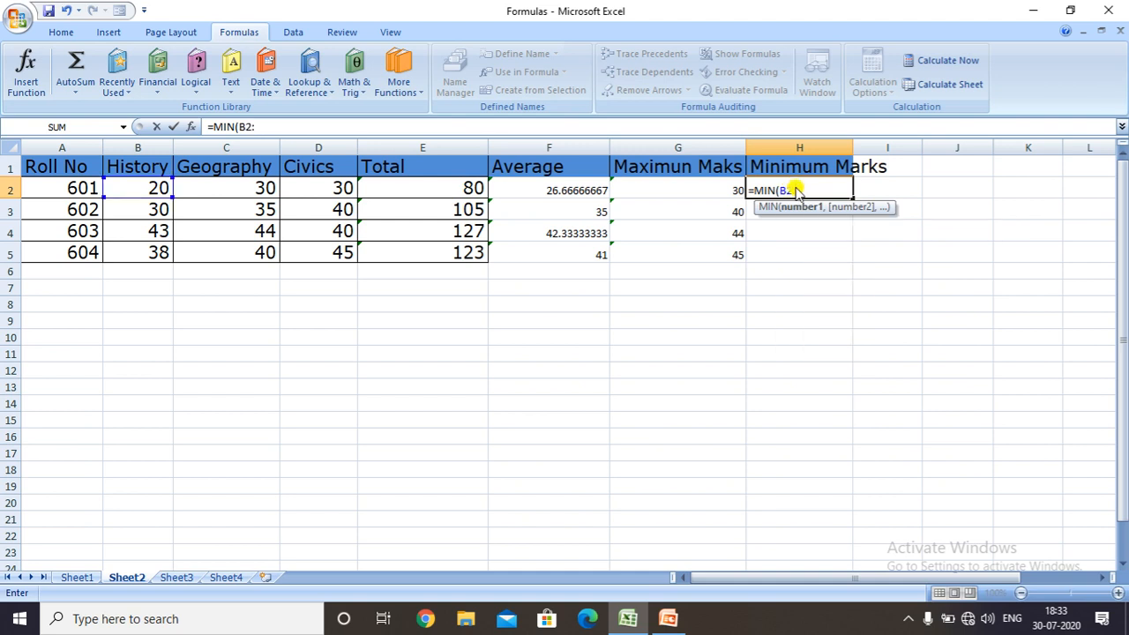
type(":D2")
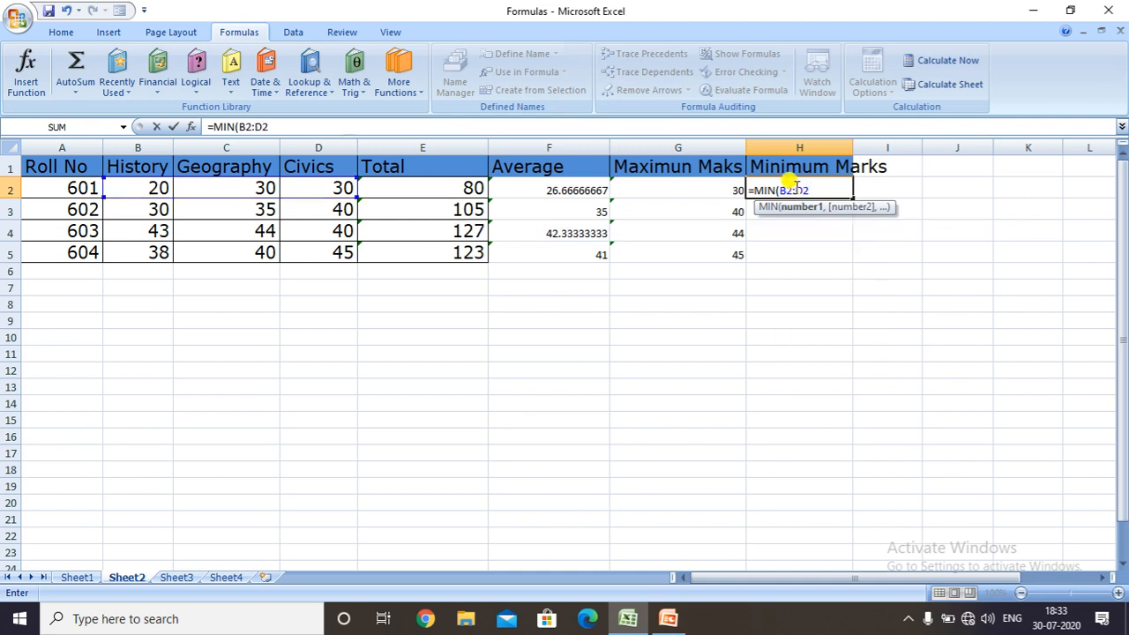
type(")")
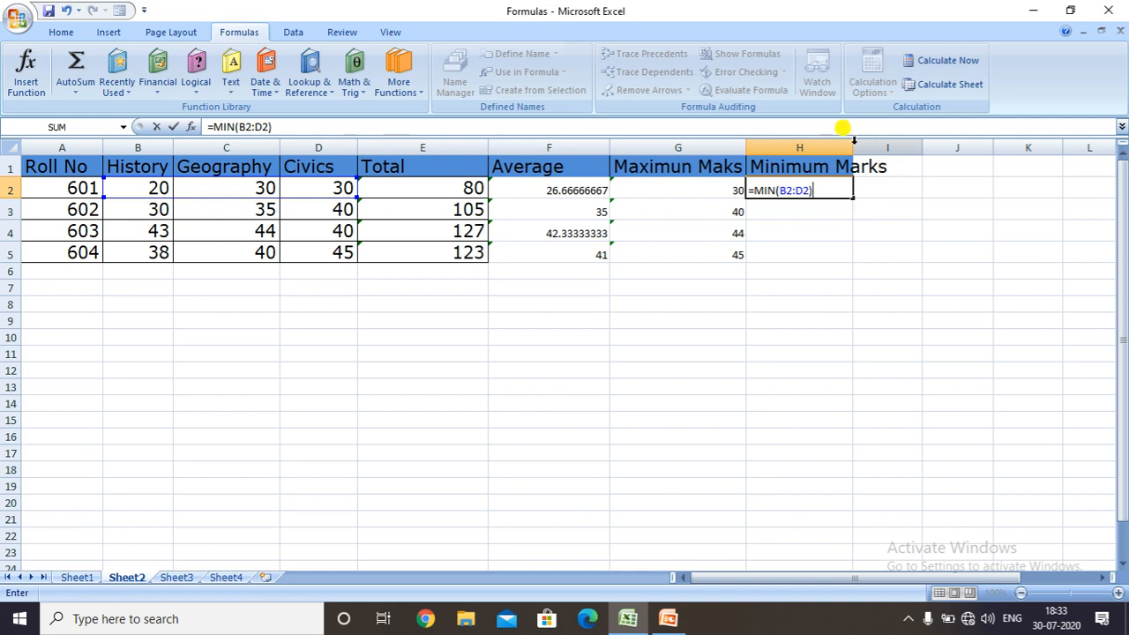
key("Return")
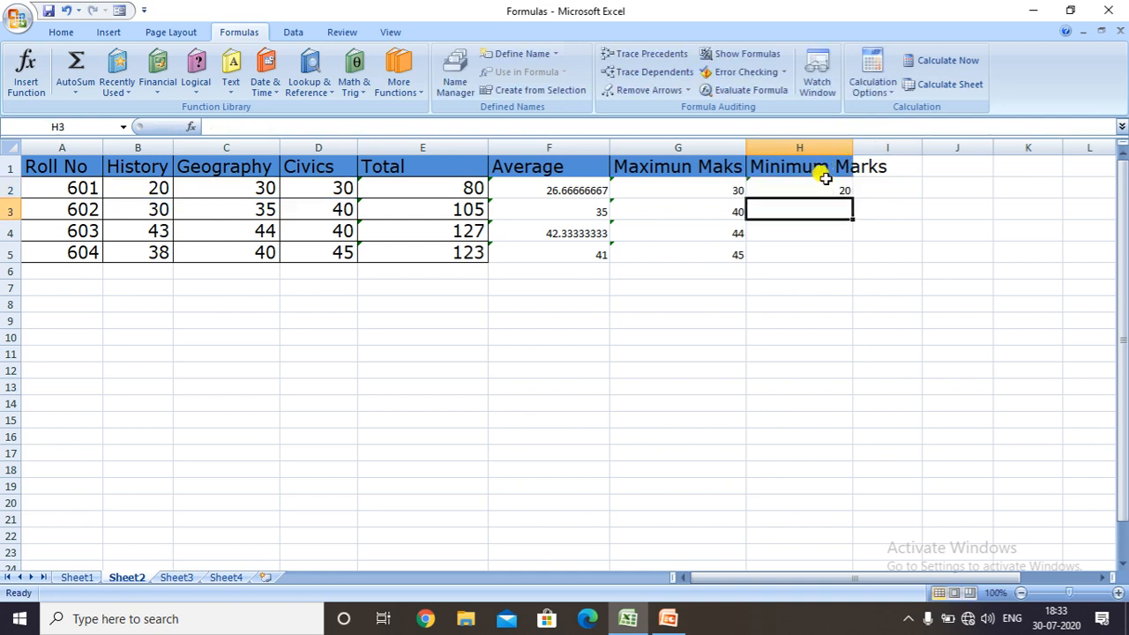
Widen column H to fit its heading and fill the MIN formula from H2 down through H5
left_click_drag(852, 147, 902, 149)
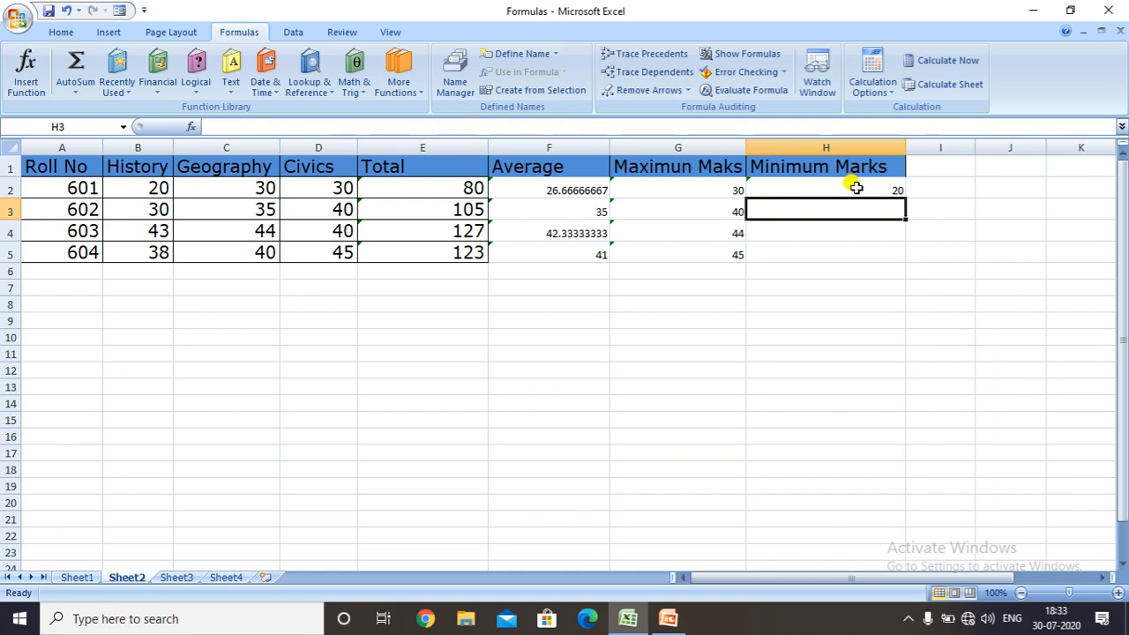
left_click(856, 188)
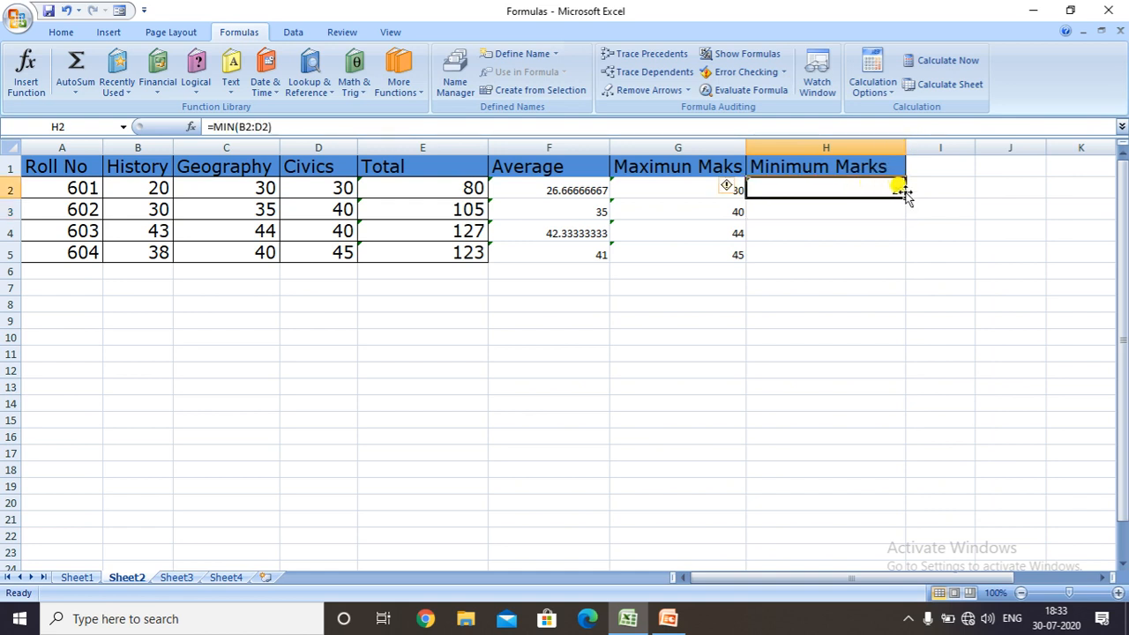
left_click_drag(904, 194, 902, 256)
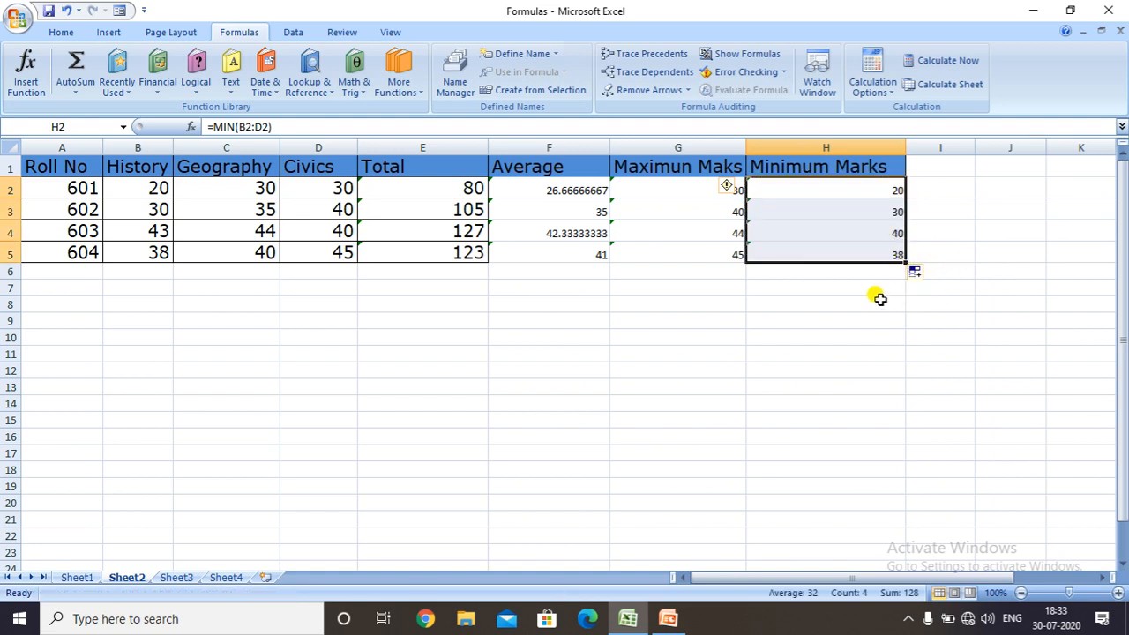
left_click(876, 299)
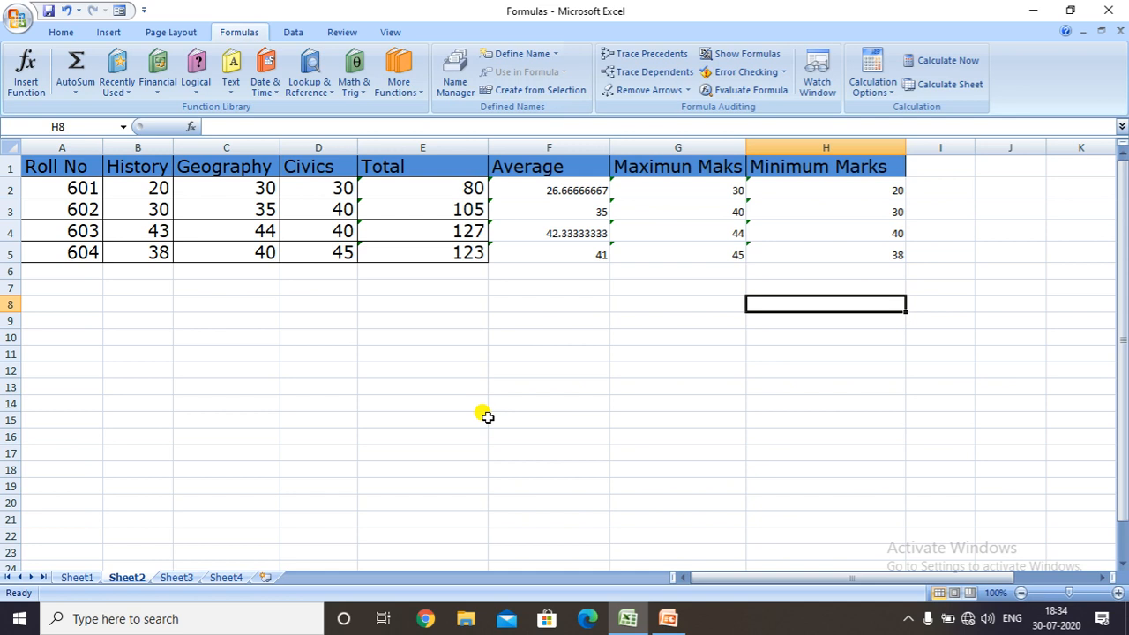
On Sheet1, total the first student's three term marks in E2 using AutoSum over B2:D2
left_click(77, 578)
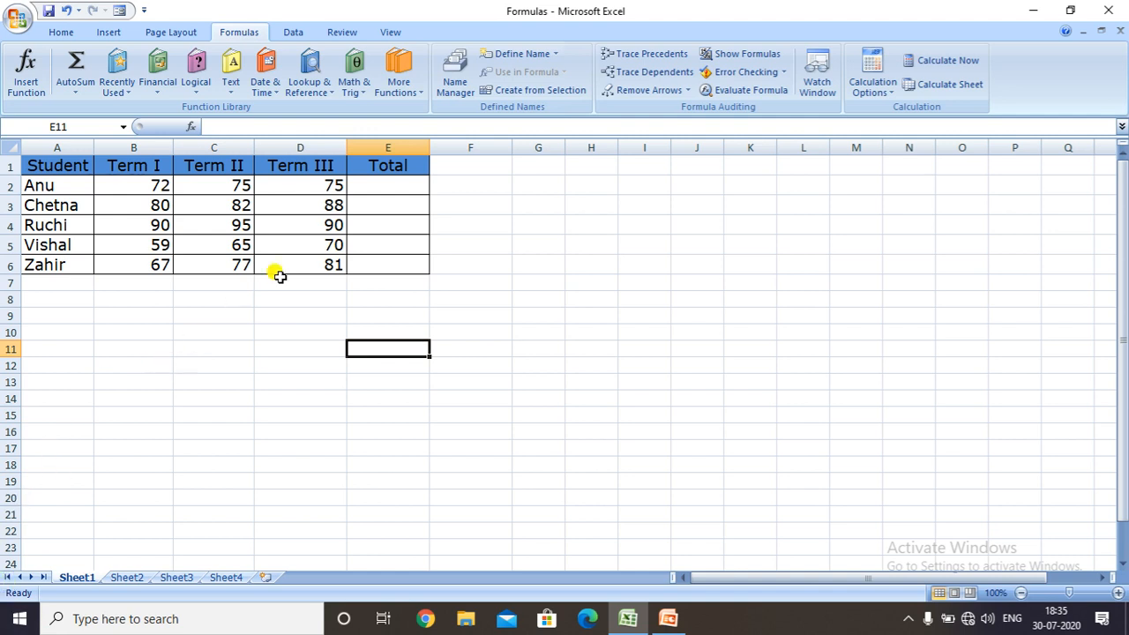
left_click(370, 192)
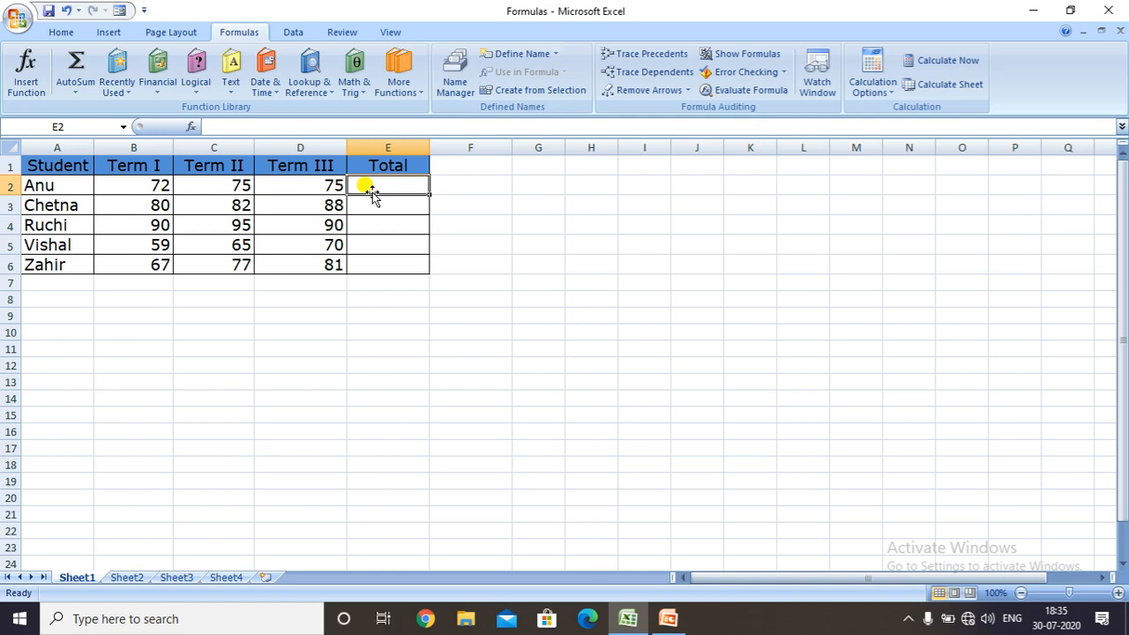
left_click(60, 33)
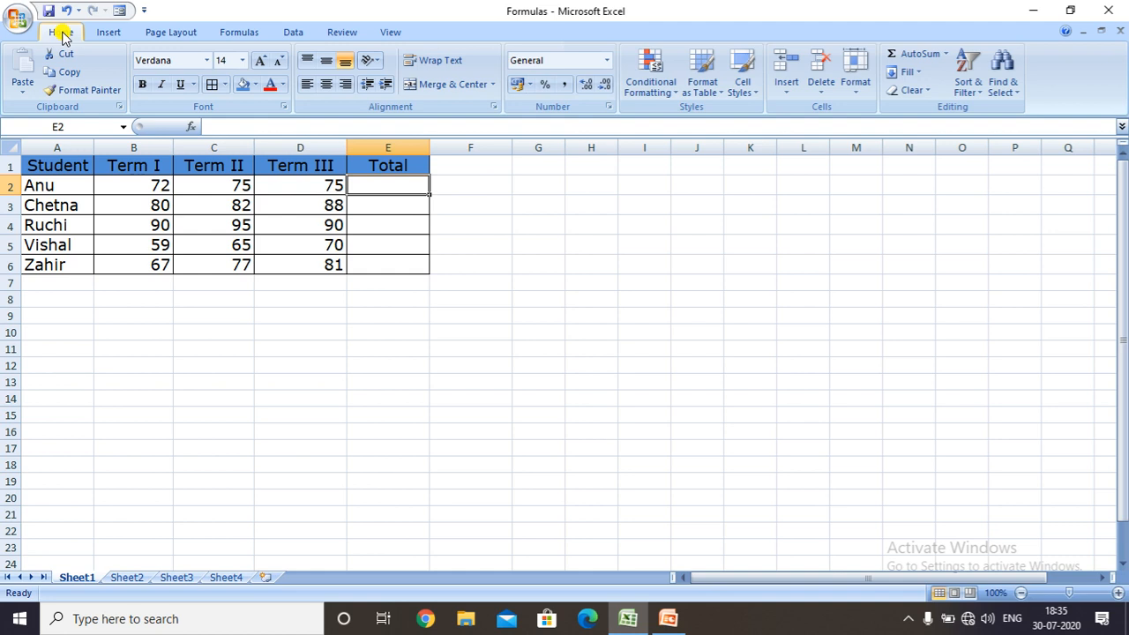
left_click(916, 58)
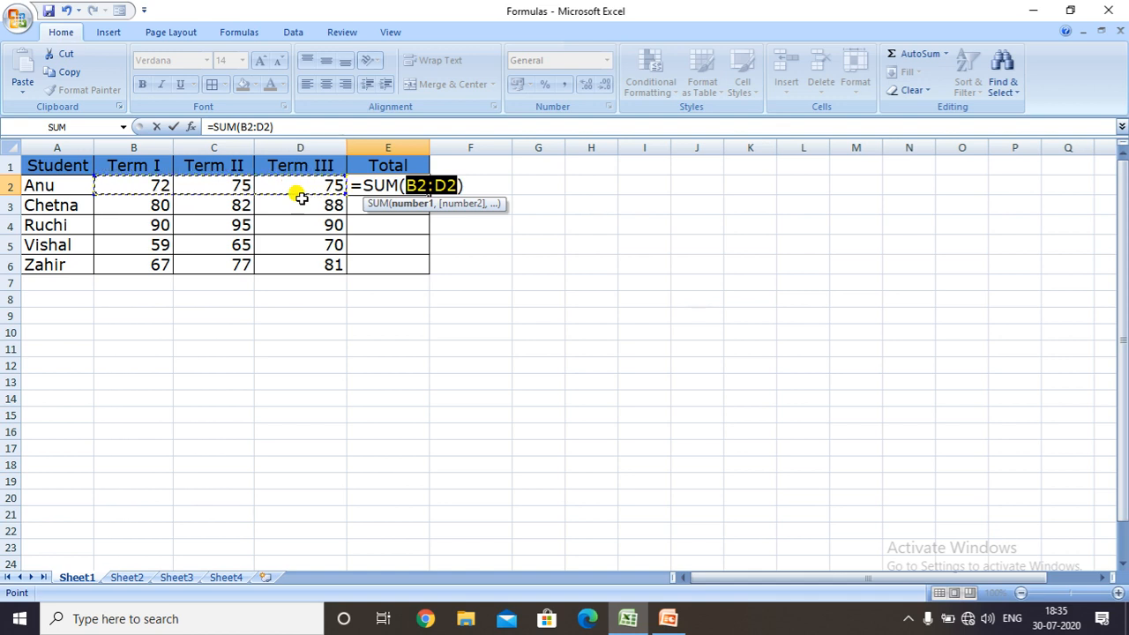
key("Return")
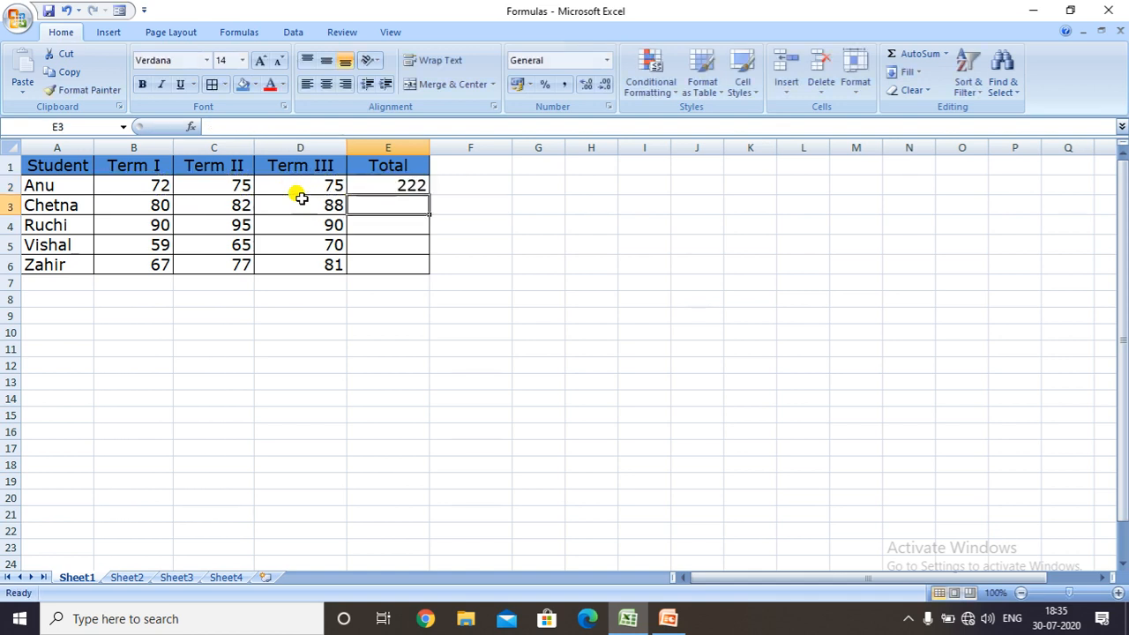
Fill the SUM formula from E2 down through E6 for the remaining students
left_click(373, 180)
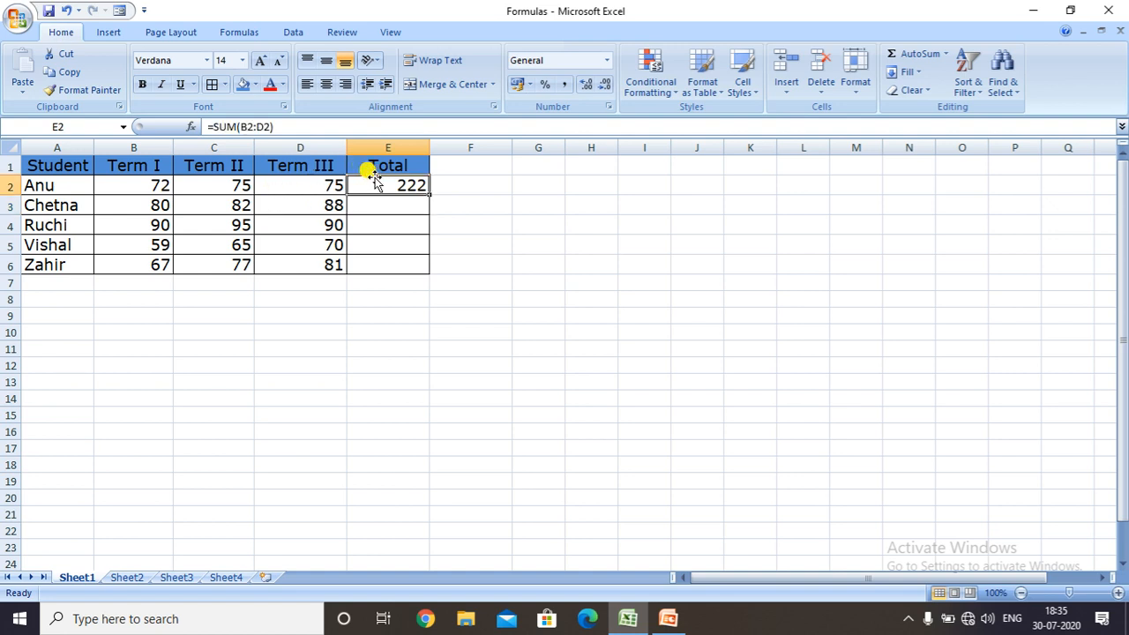
left_click_drag(431, 192, 431, 276)
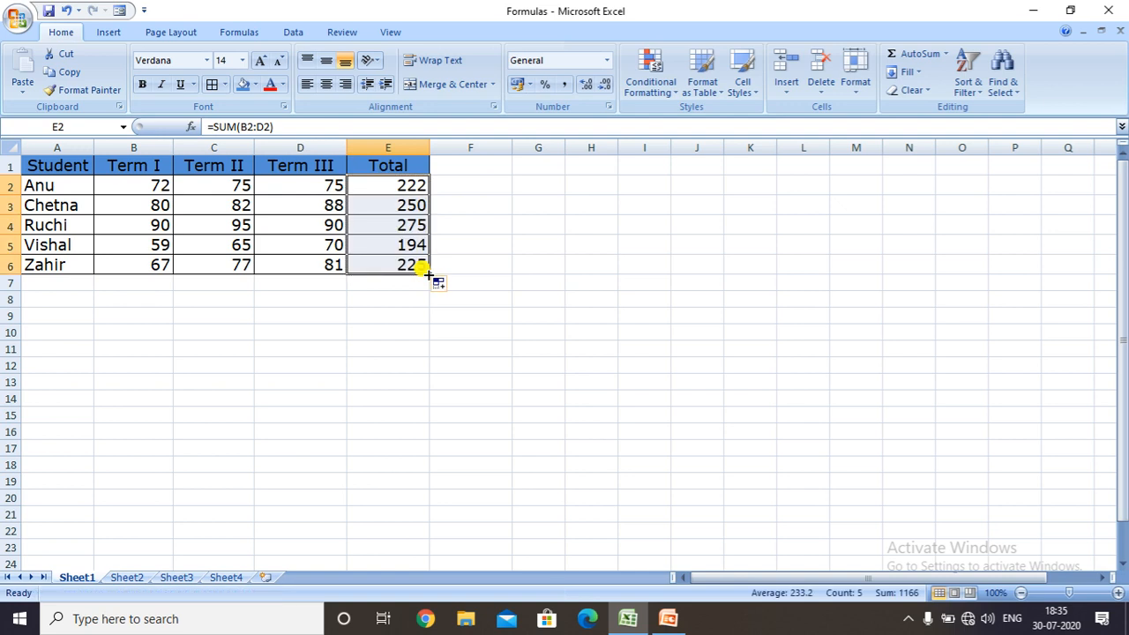
left_click(401, 362)
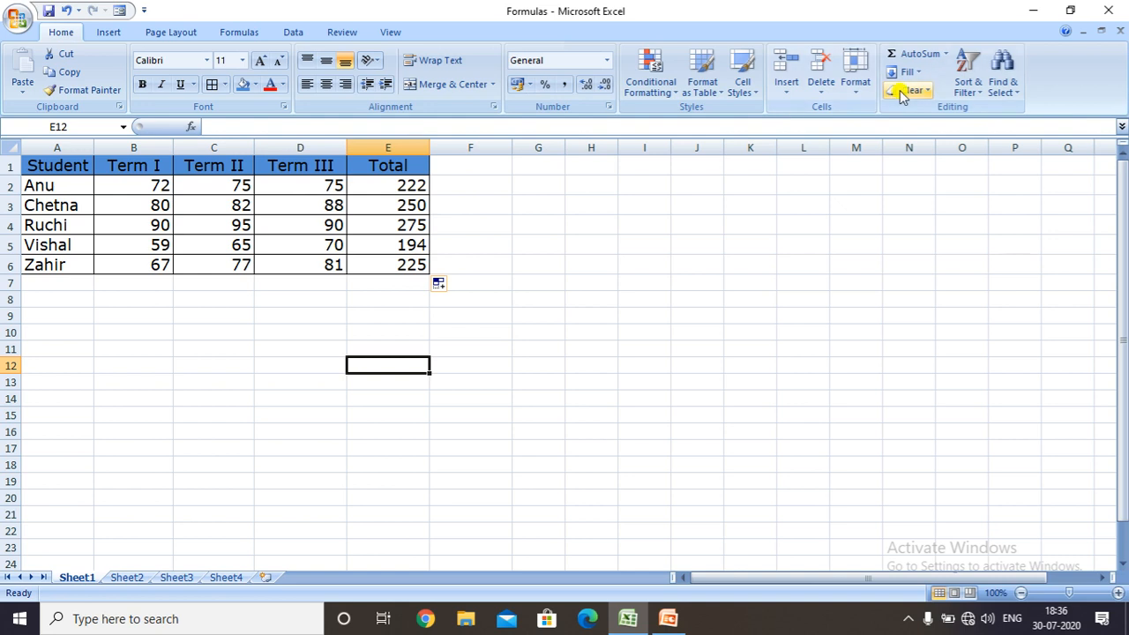
Examine the functions offered under AutoSum and in the Statistical, Engineering, Cube and Information categories
left_click(948, 56)
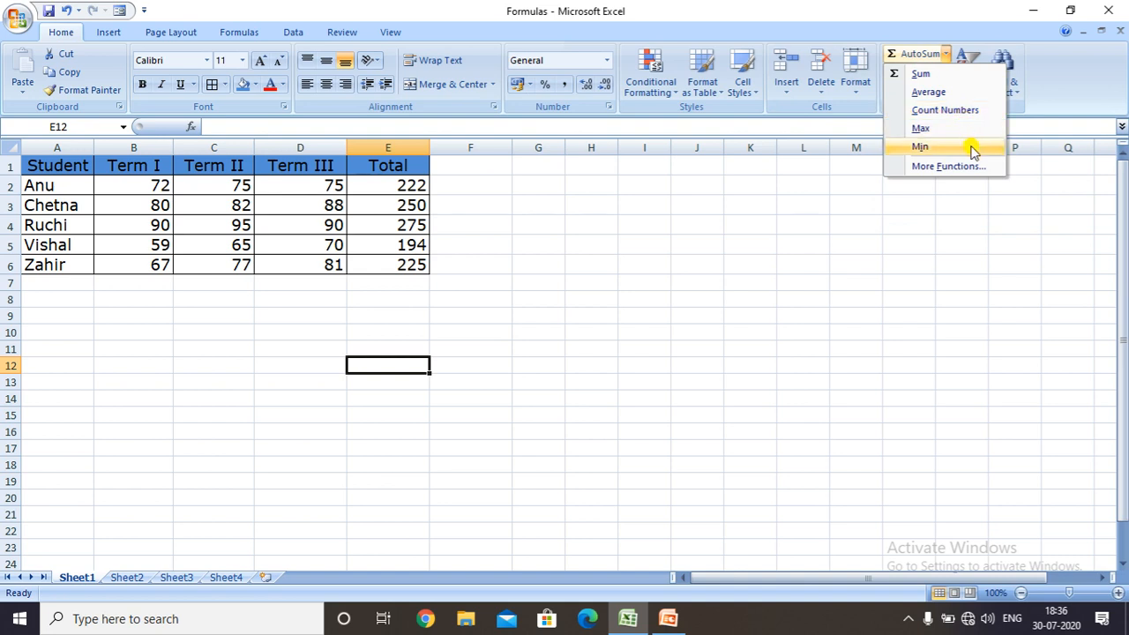
left_click(188, 453)
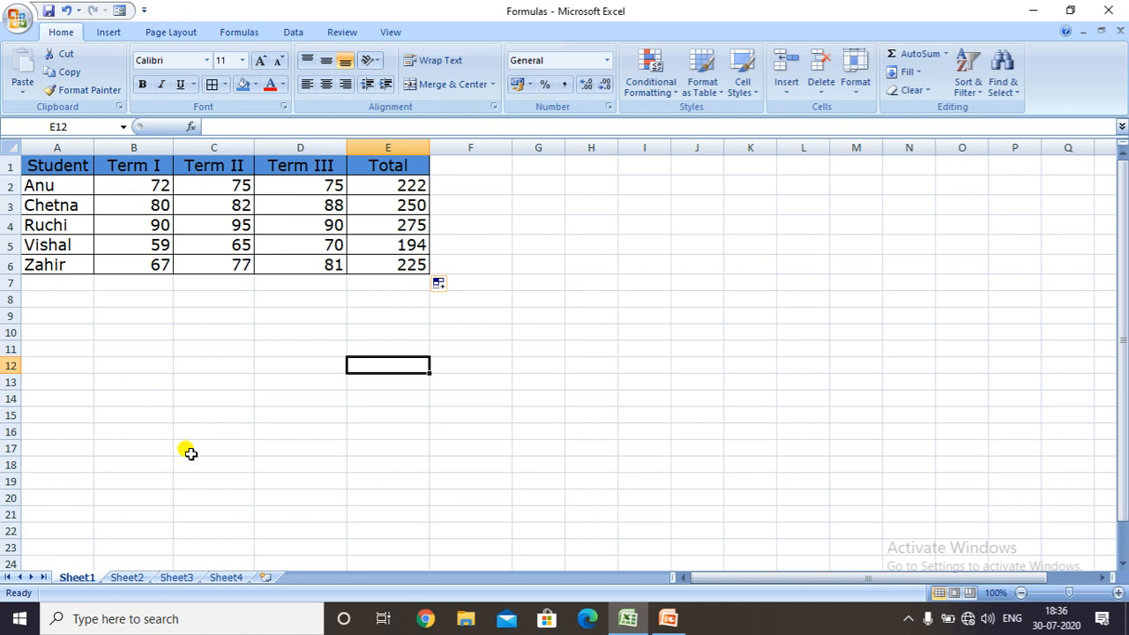
left_click(240, 35)
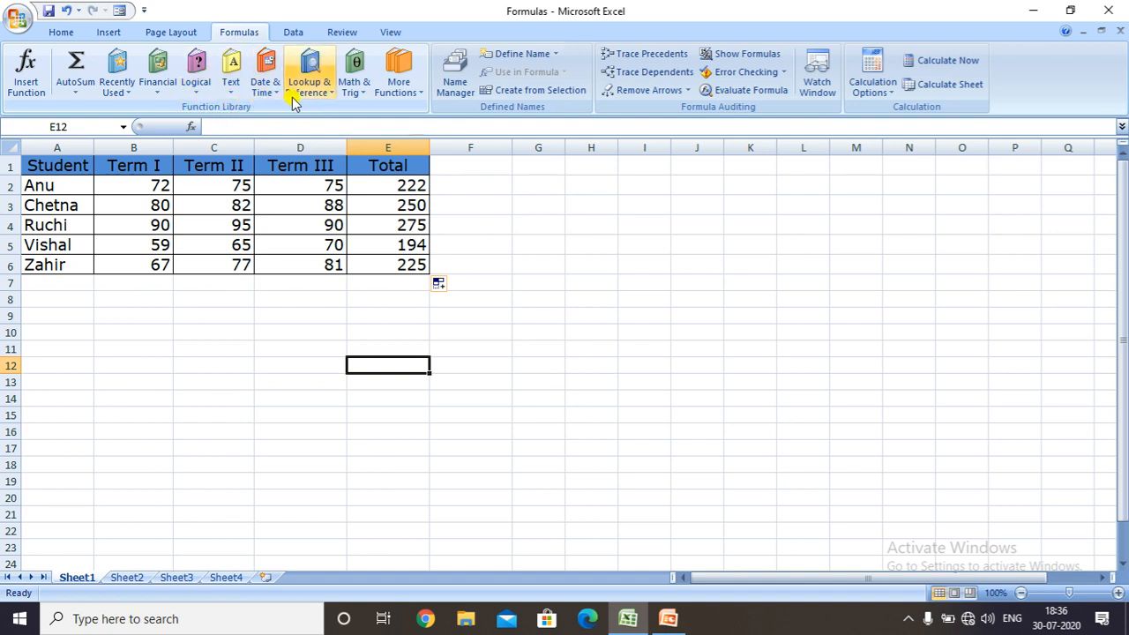
left_click(398, 98)
mouse_move(426, 113)
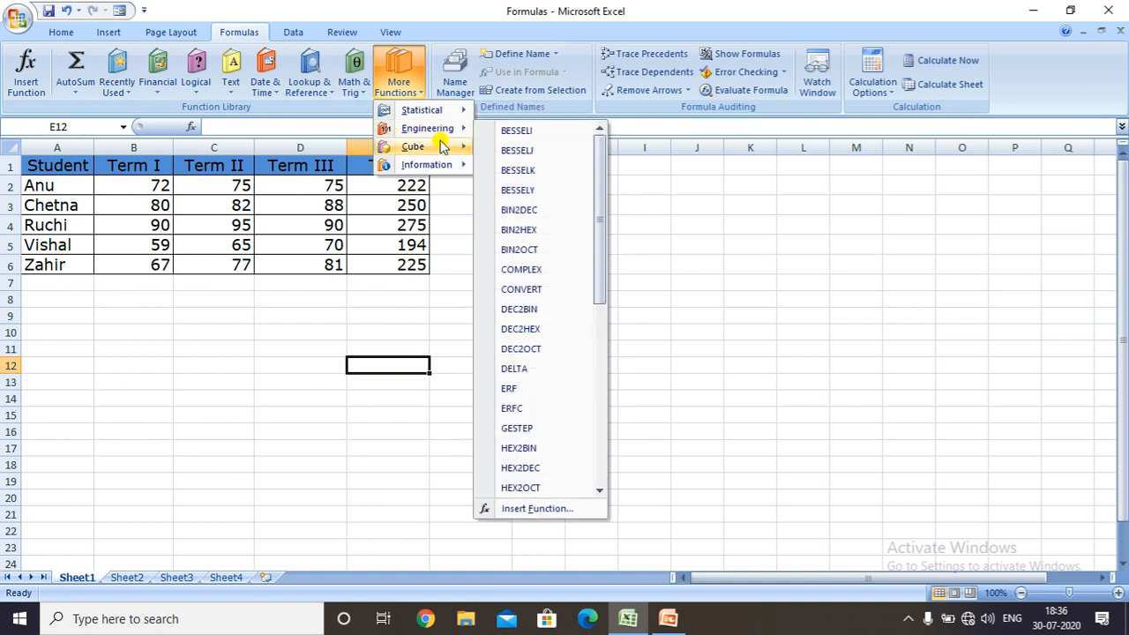
mouse_move(444, 150)
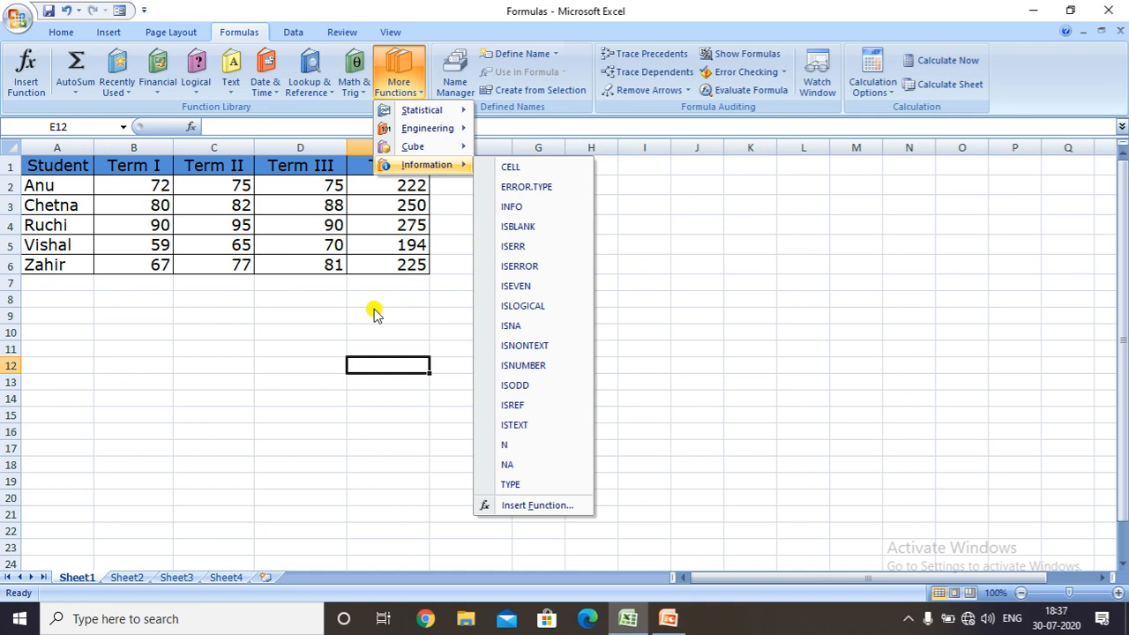
left_click(291, 316)
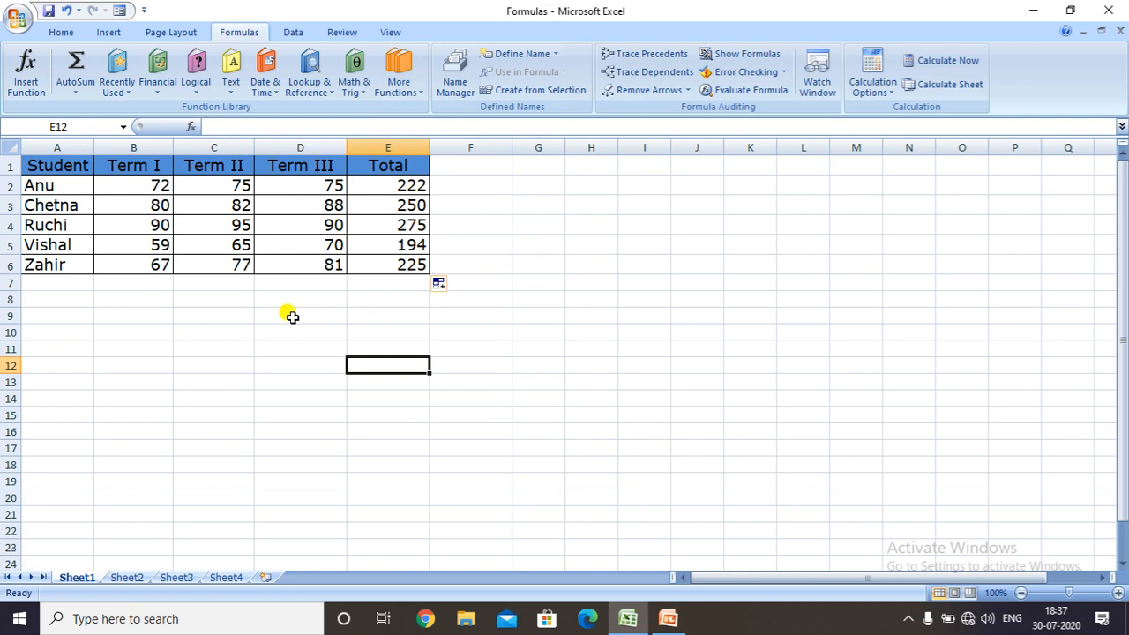
Start a SUM function in cell D9 through Insert Function, choosing it from the All category
left_click(292, 316)
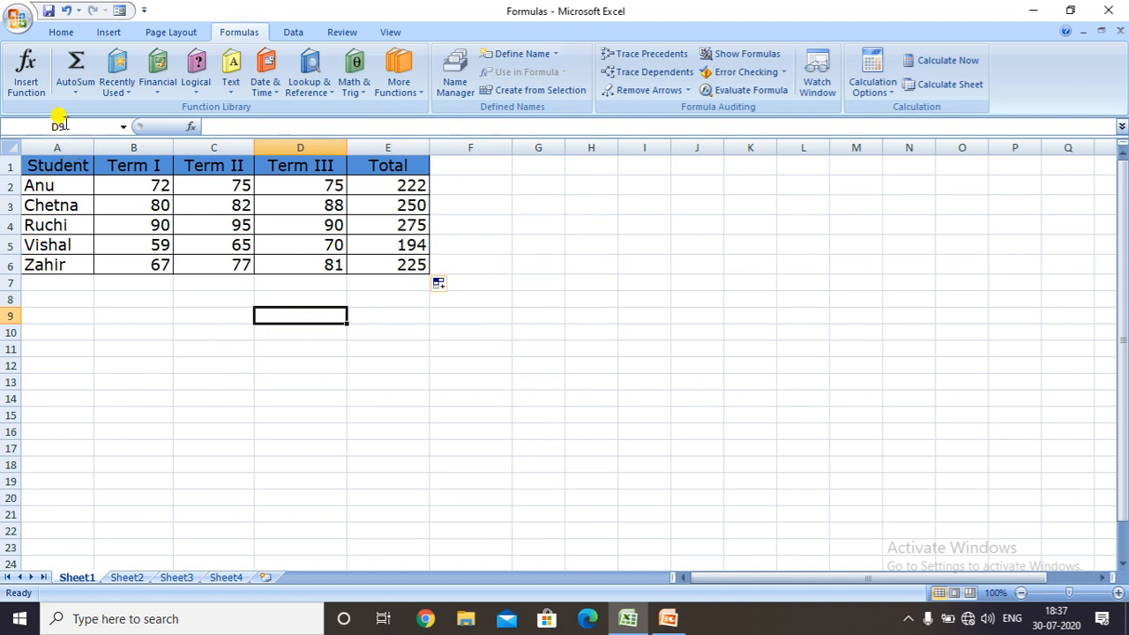
left_click(30, 93)
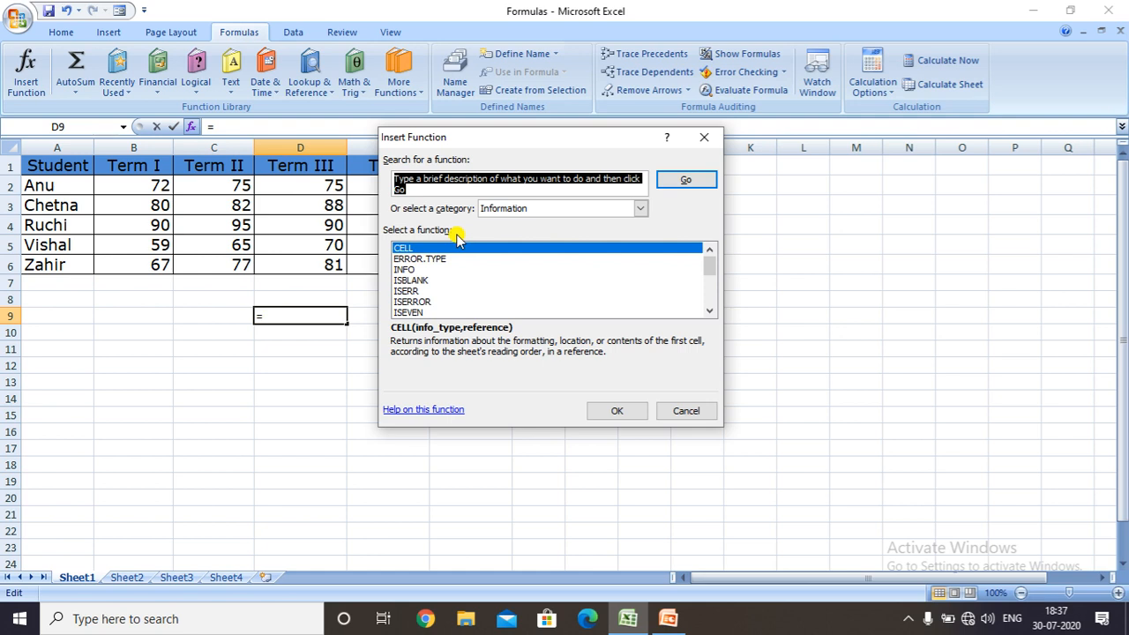
left_click(640, 209)
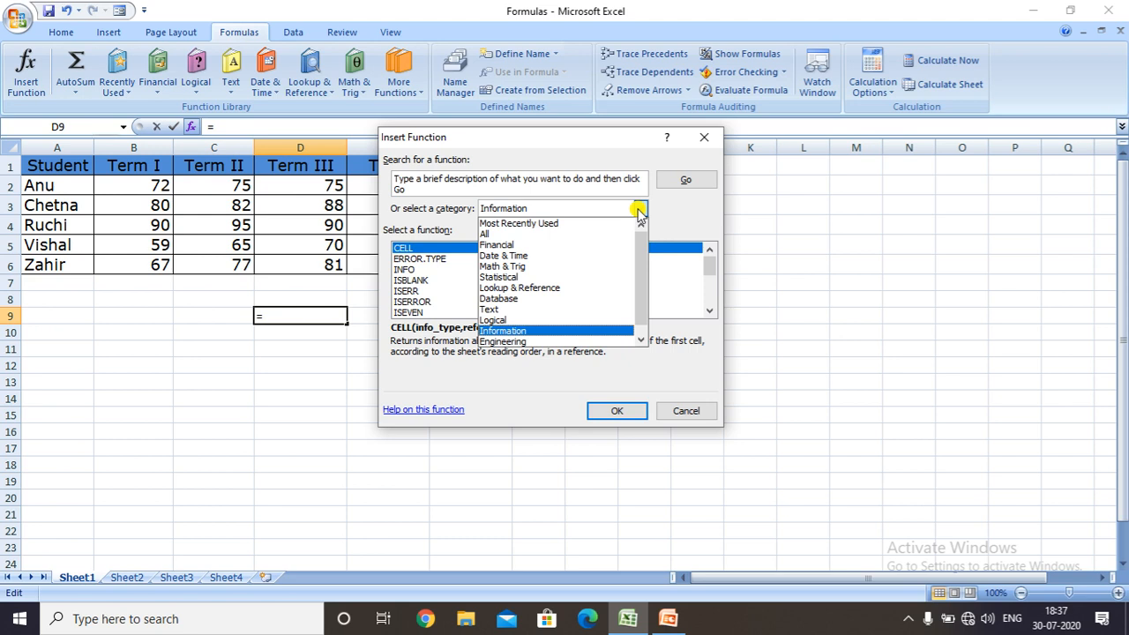
left_click(507, 233)
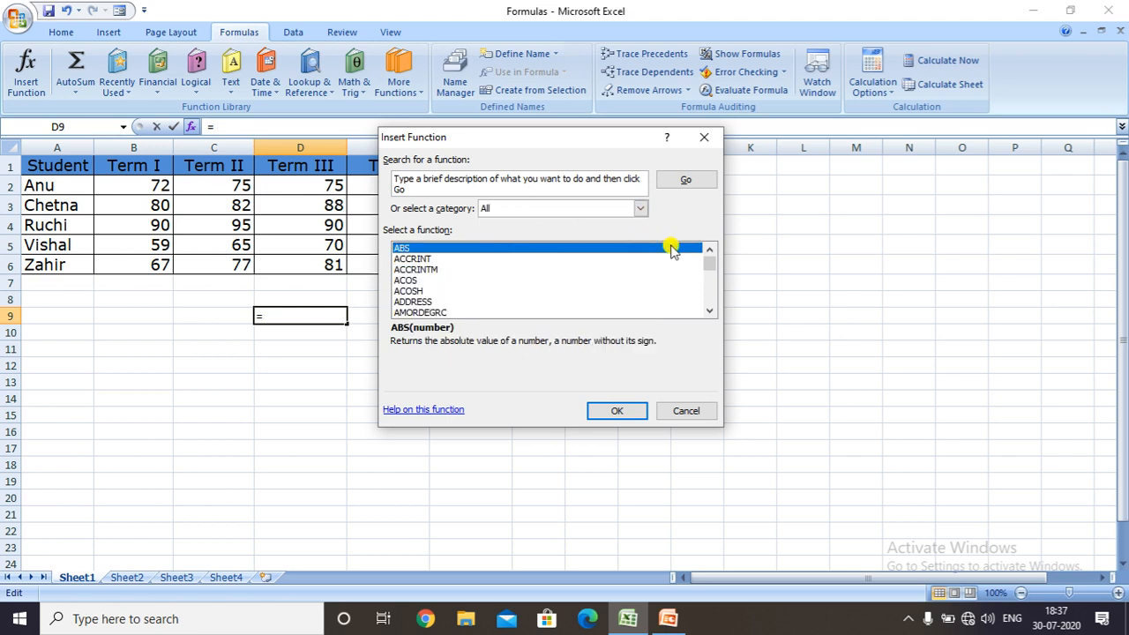
left_click_drag(705, 269, 709, 294)
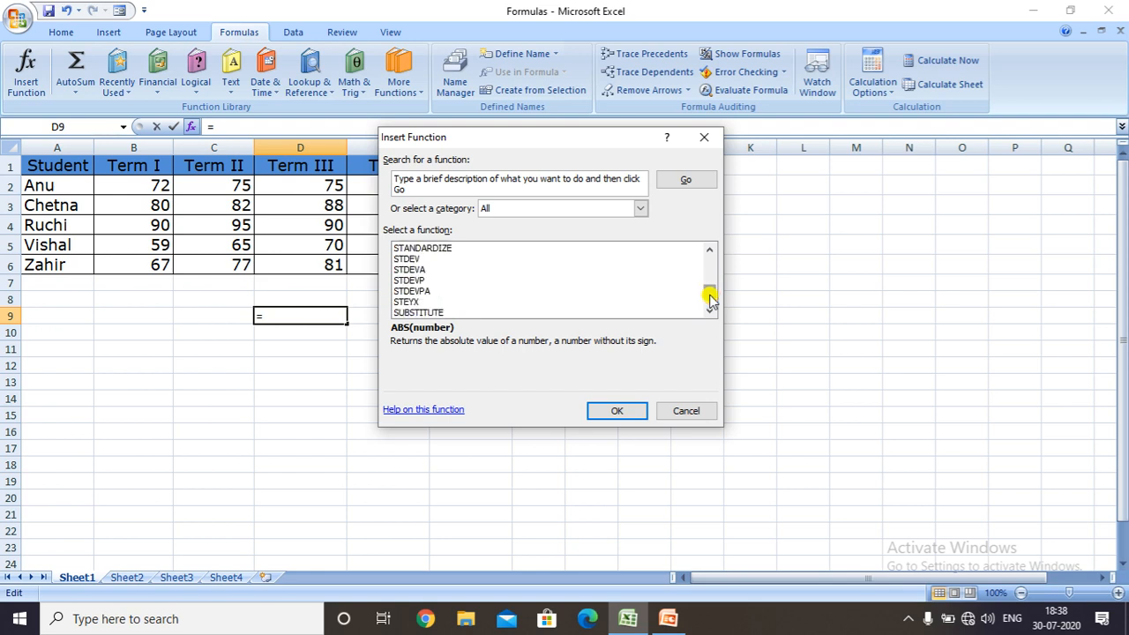
left_click(711, 309)
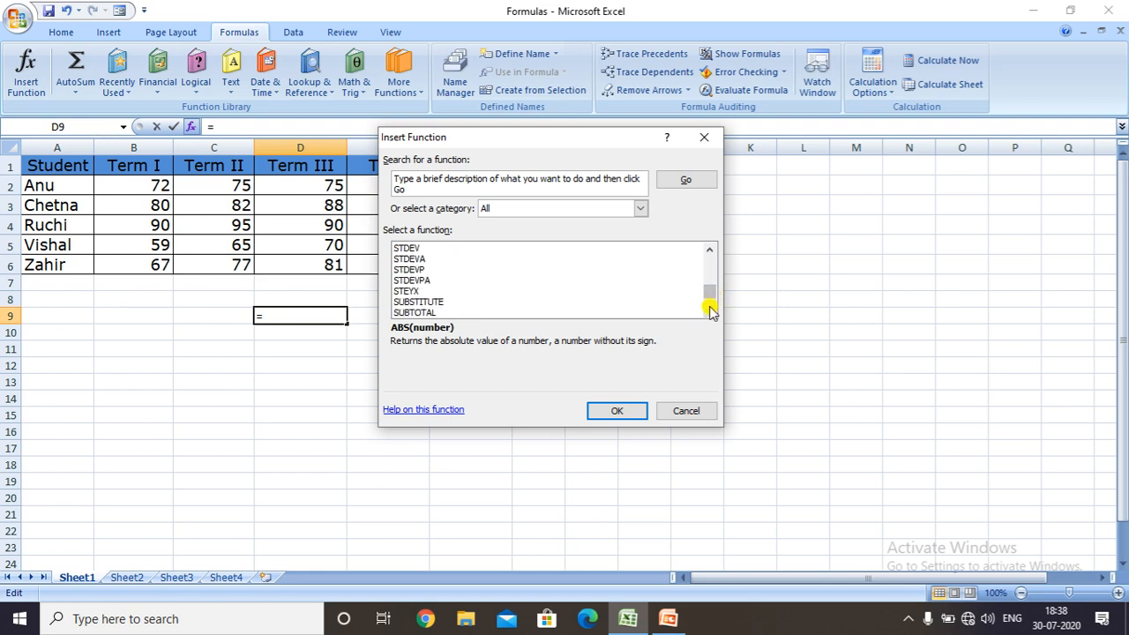
left_click(711, 310)
left_click(711, 310)
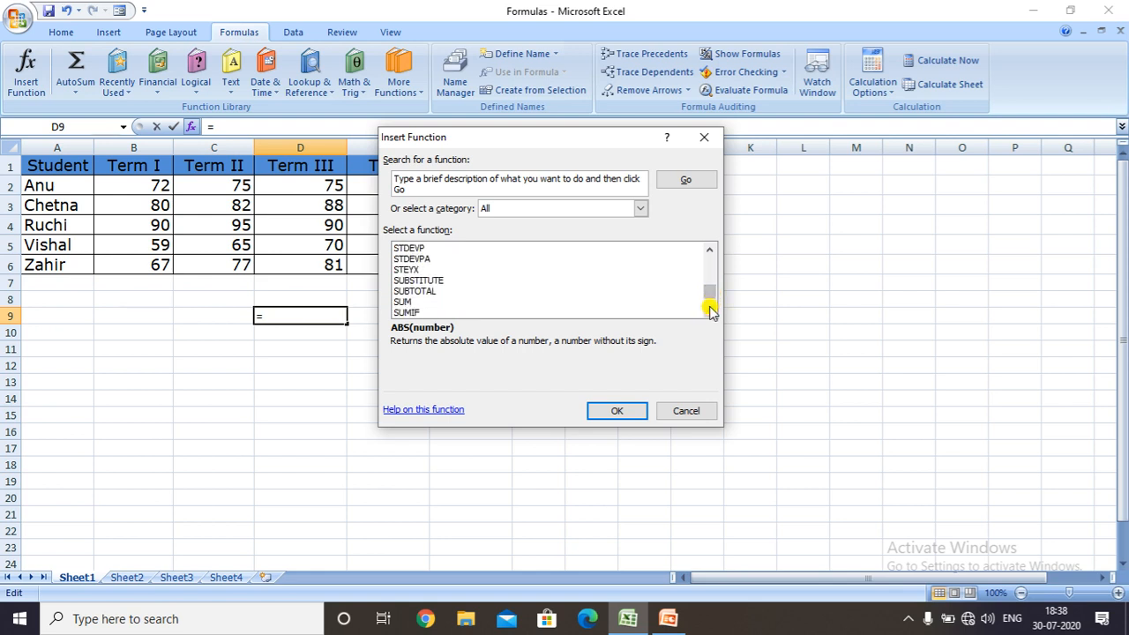
left_click(402, 302)
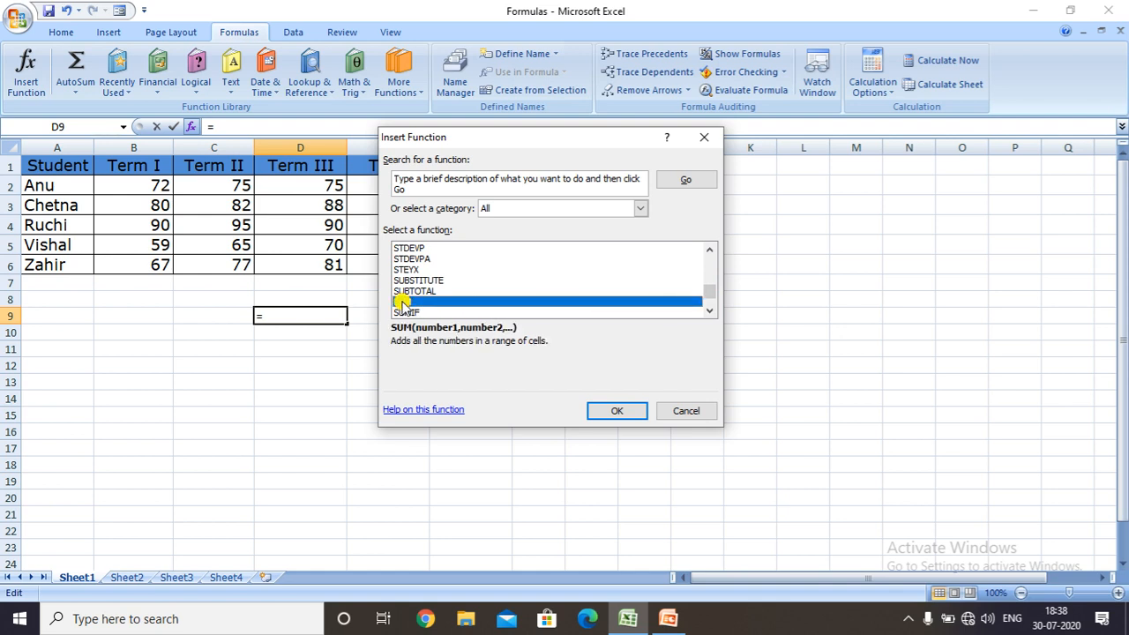
left_click(618, 411)
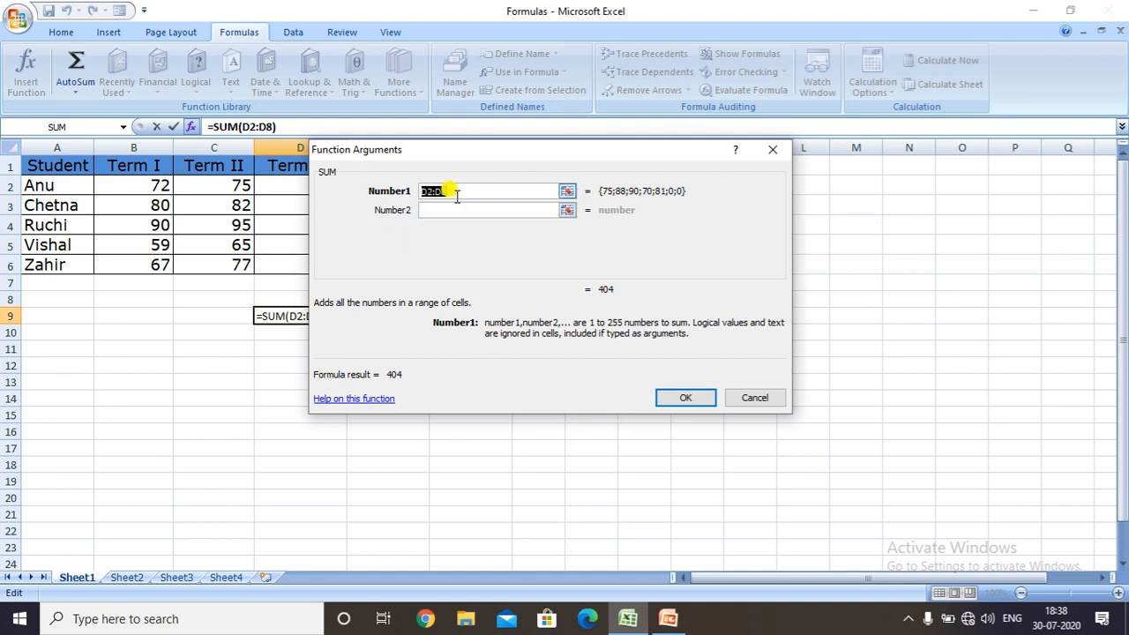
Enter 100 and 225 as the first two SUM arguments and apply the formula to D9
type("100")
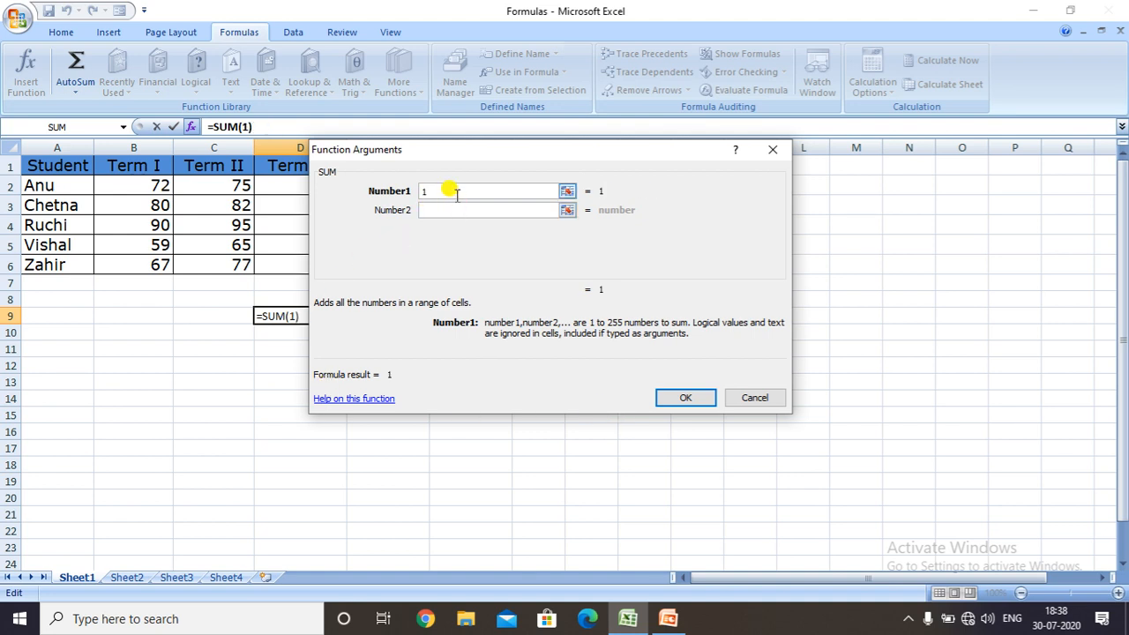
left_click(441, 211)
type("225")
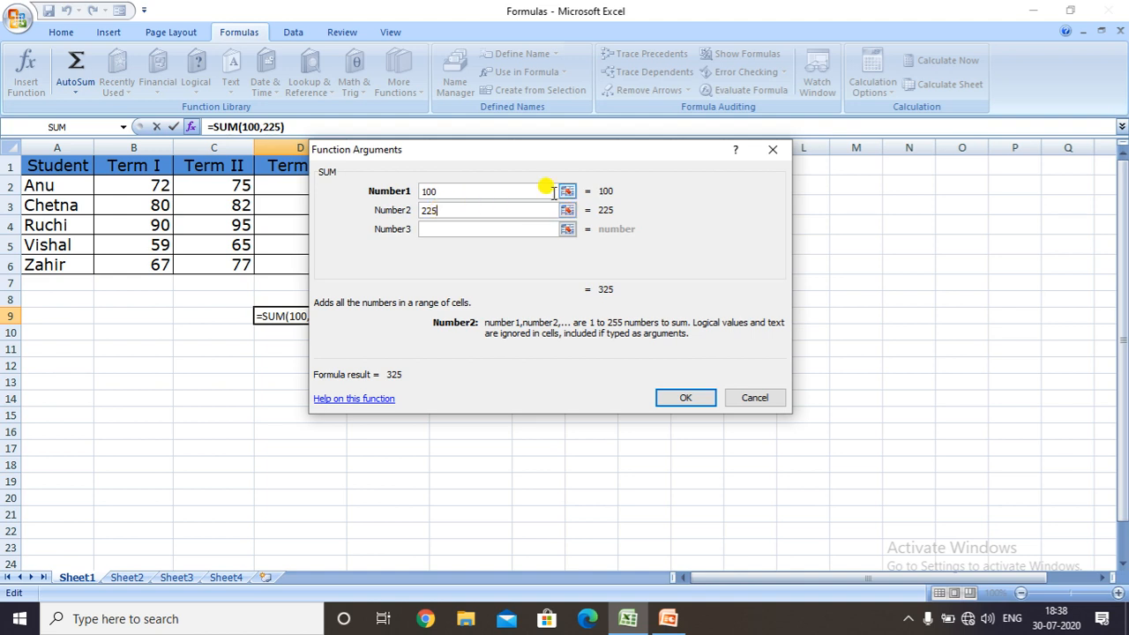
left_click(675, 402)
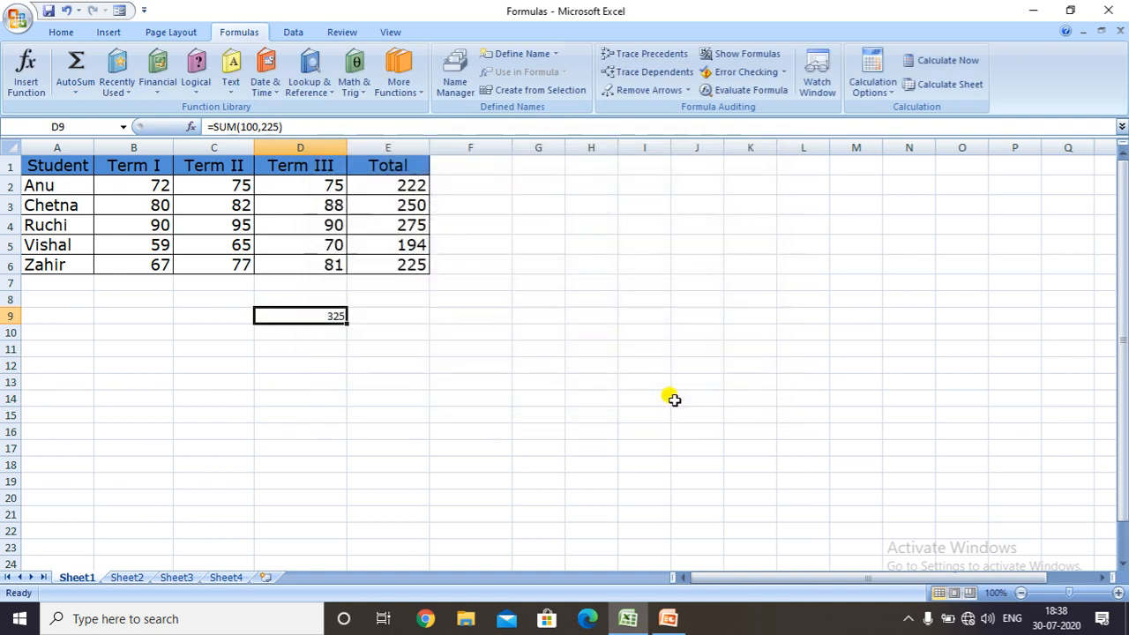
left_click(306, 334)
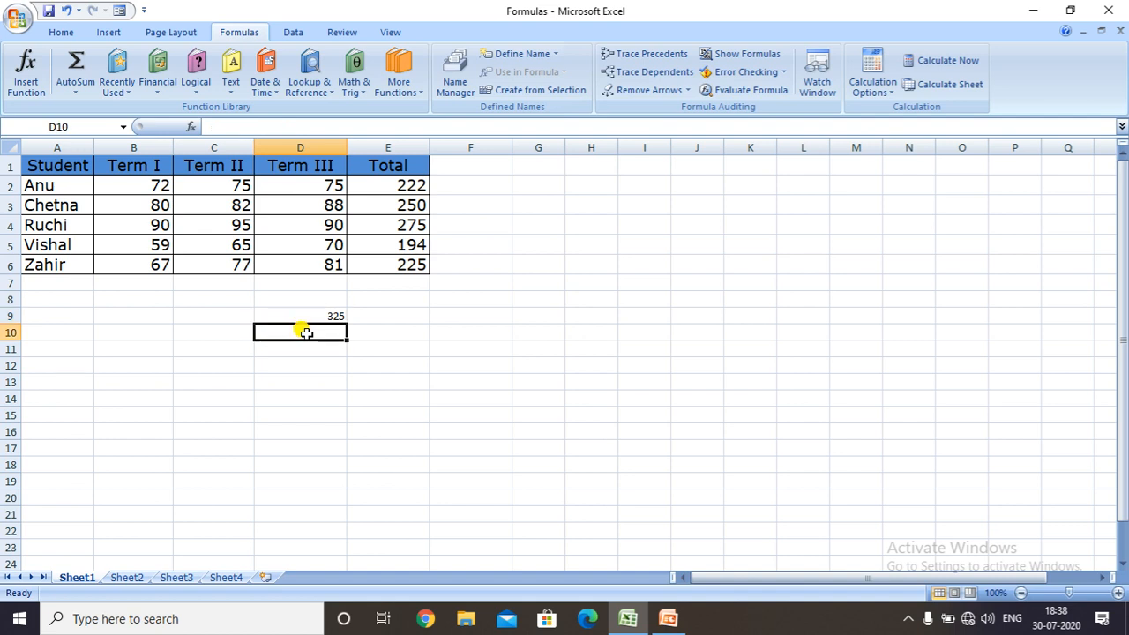
left_click(305, 363)
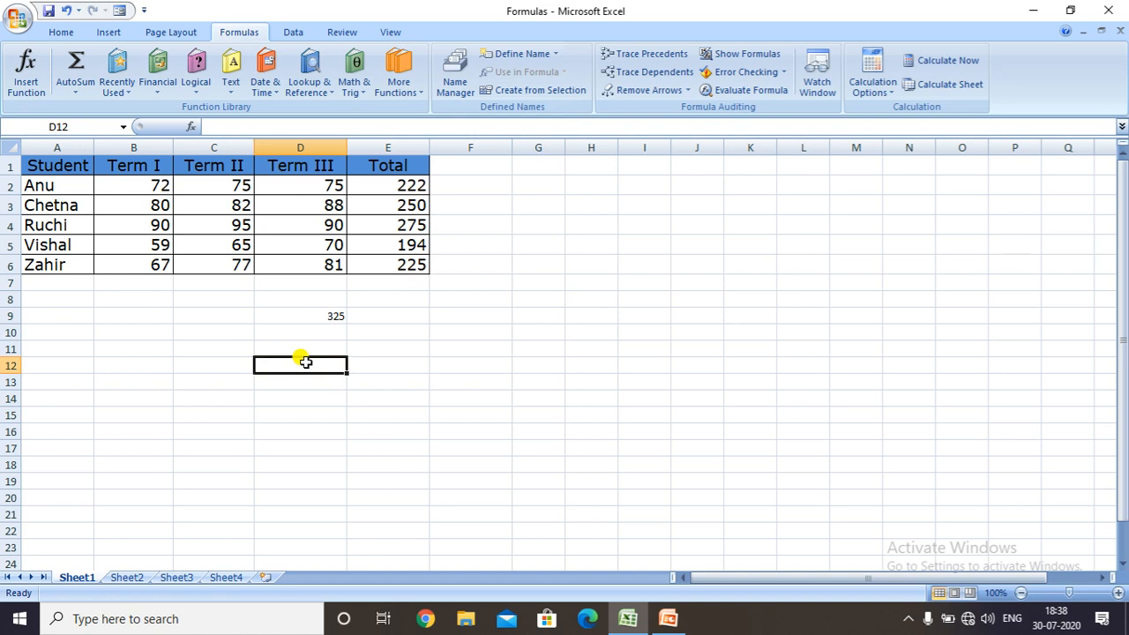
Switch to PowerPoint and start the Formula Errors slide show from the first slide
left_click(669, 620)
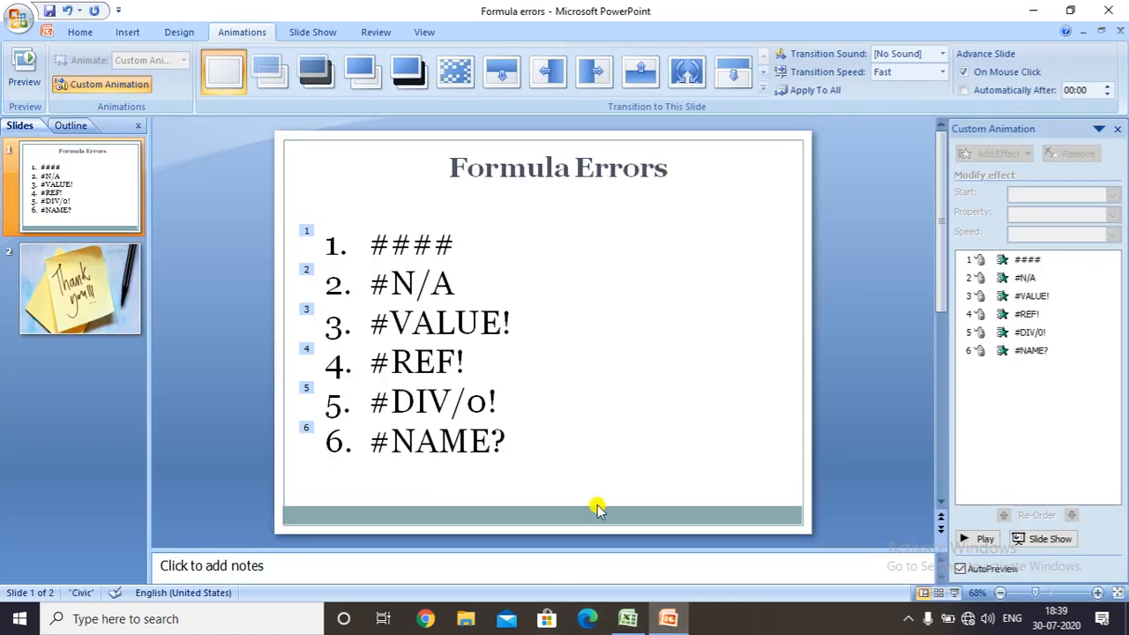
key("F5")
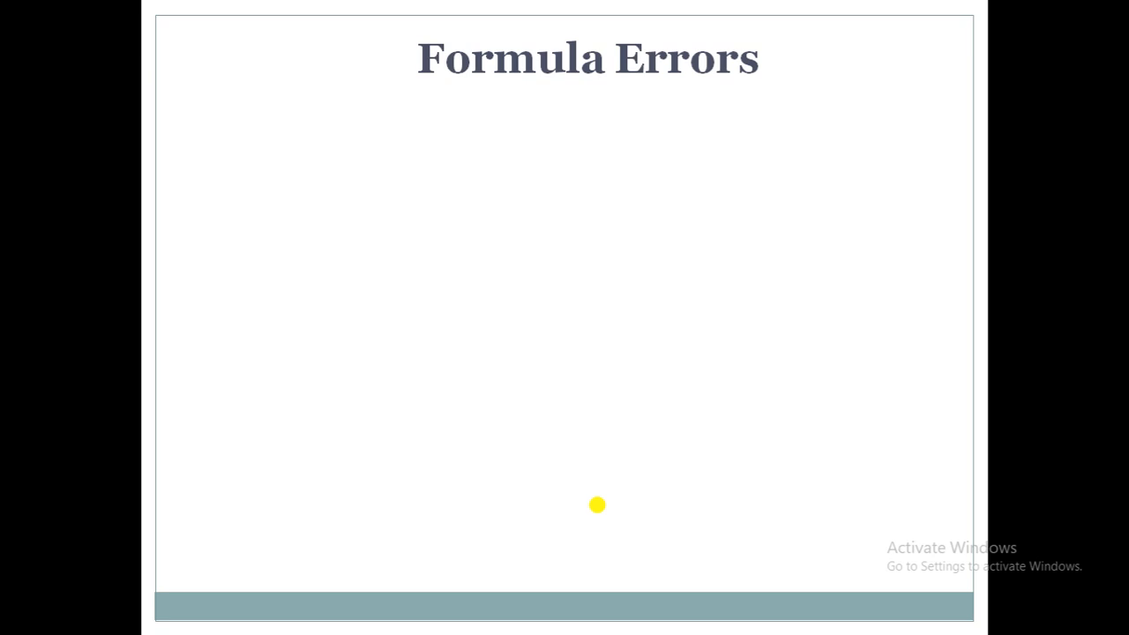